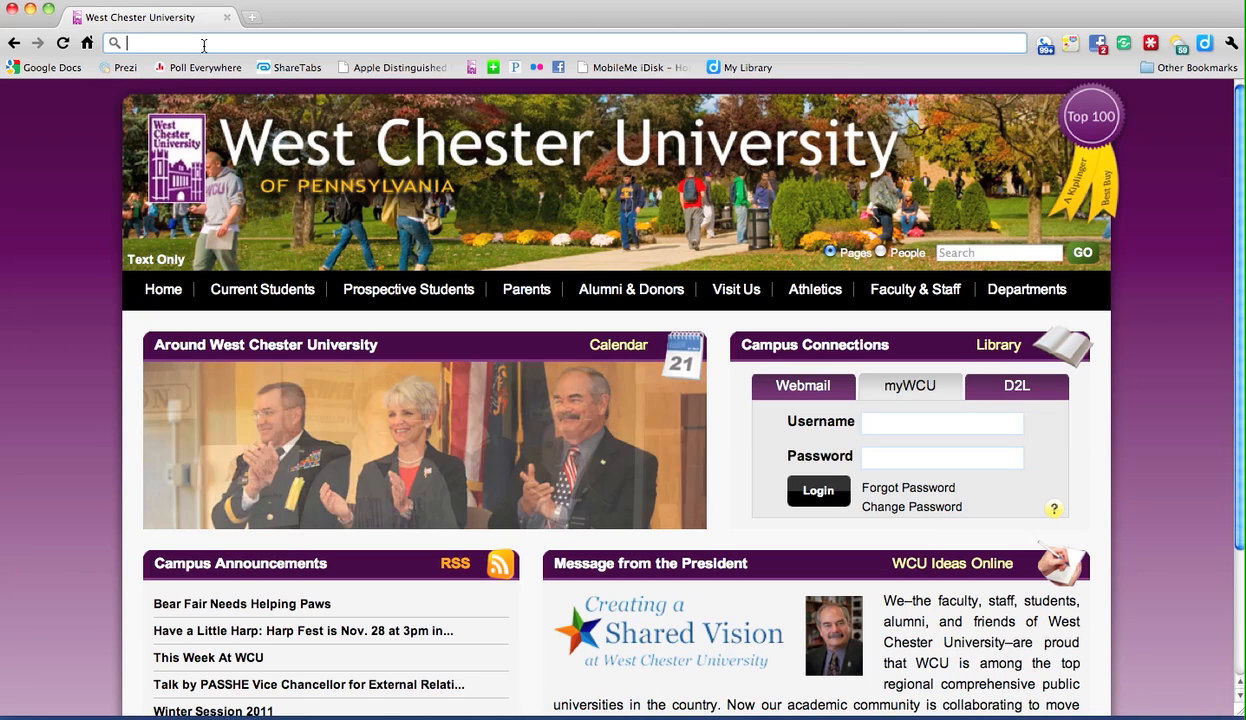
# Step: Search Google for 'sites' from the Chrome address bar and go to the Google Sites result
pyautogui.write('si')
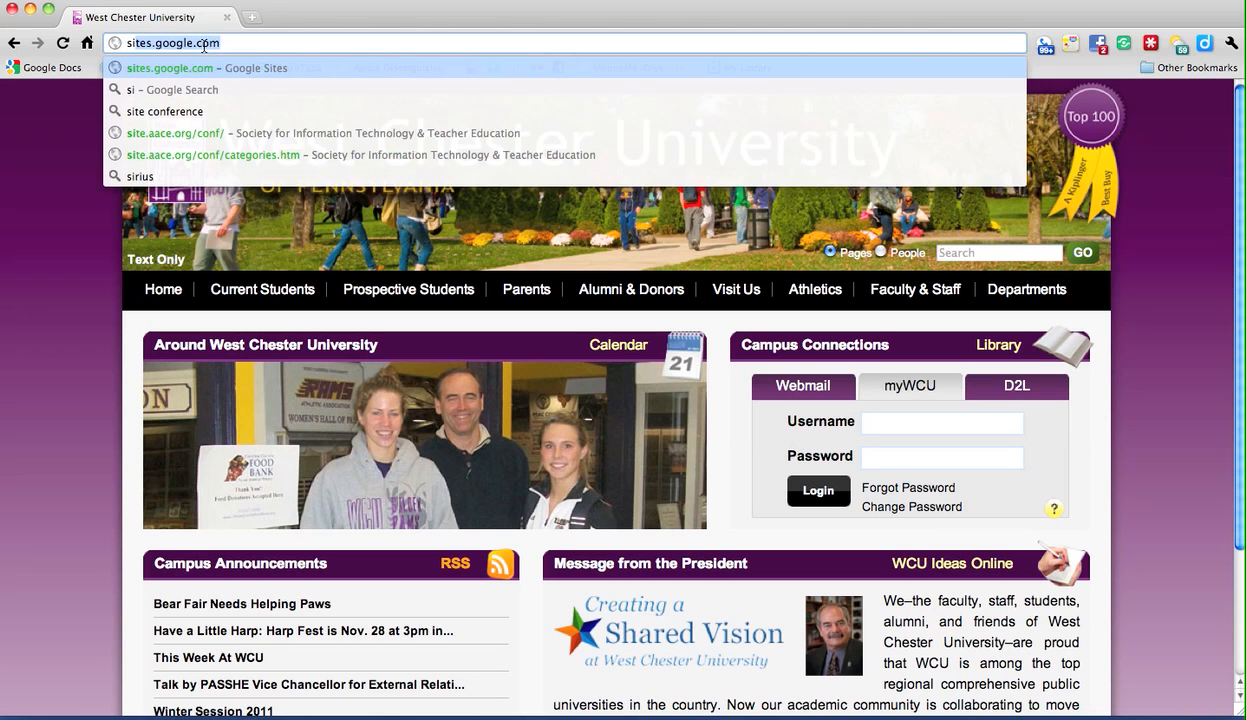
pyautogui.write('tes')
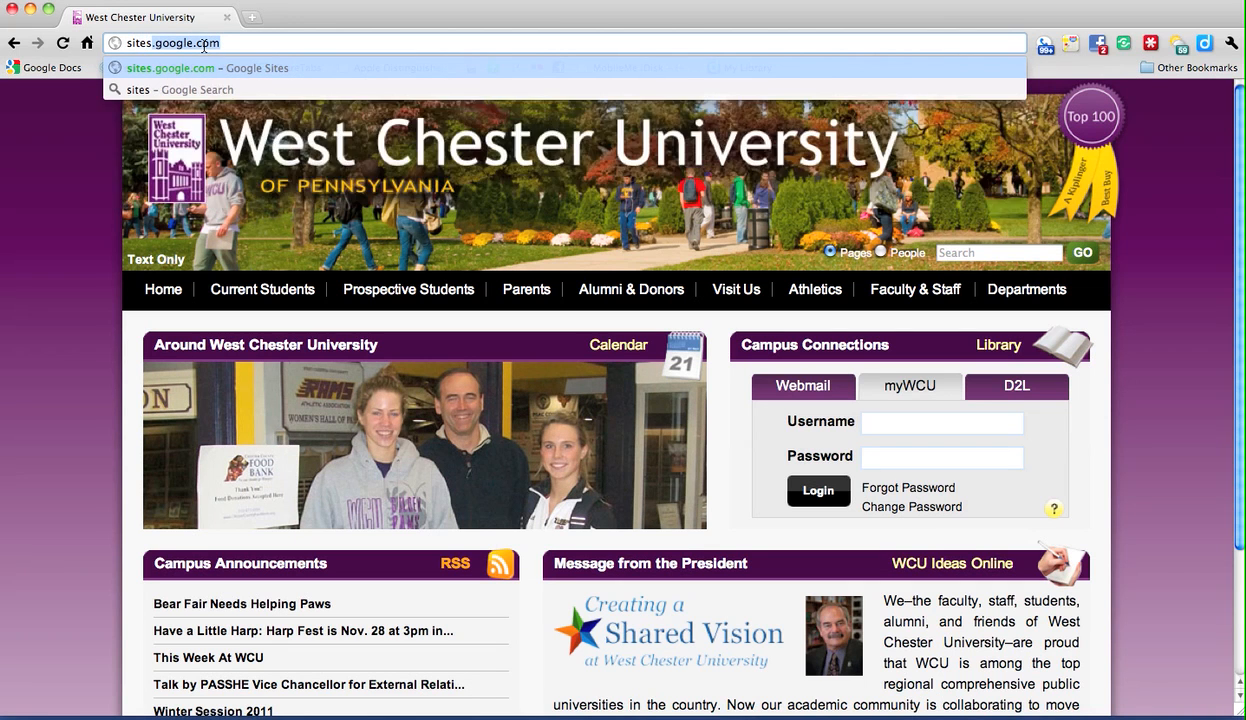
pyautogui.press('BackSpace')
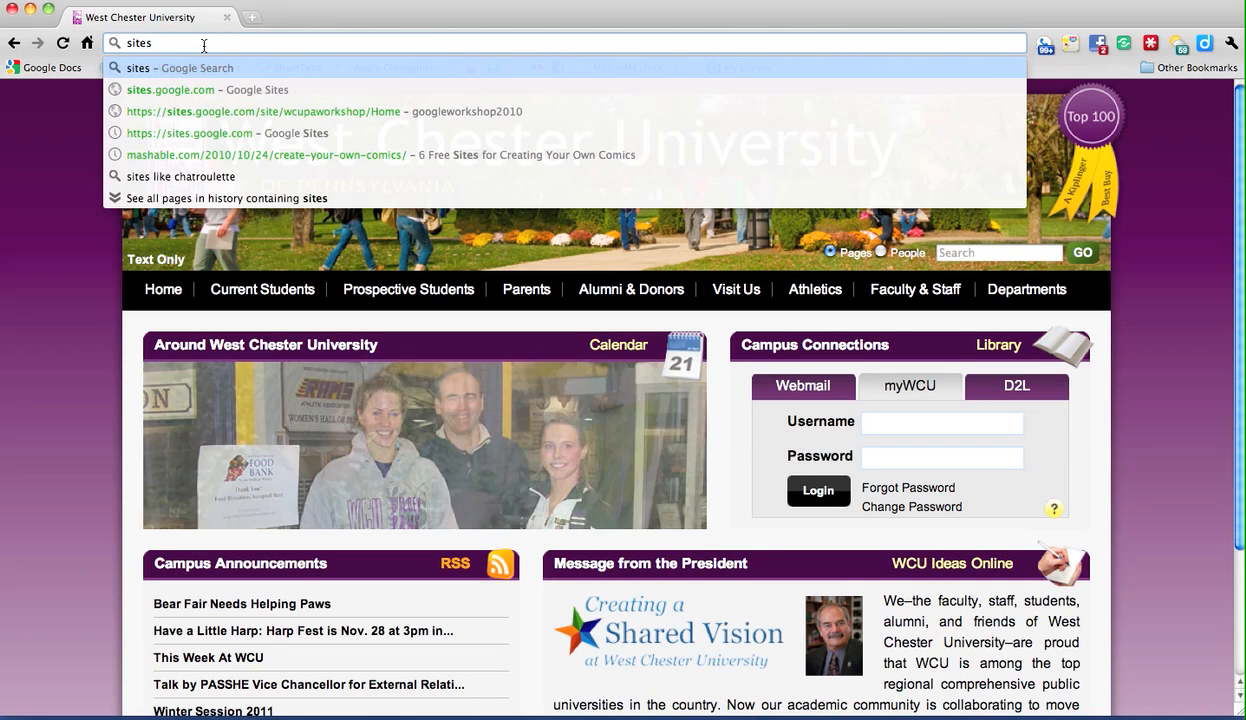
pyautogui.press('Return')
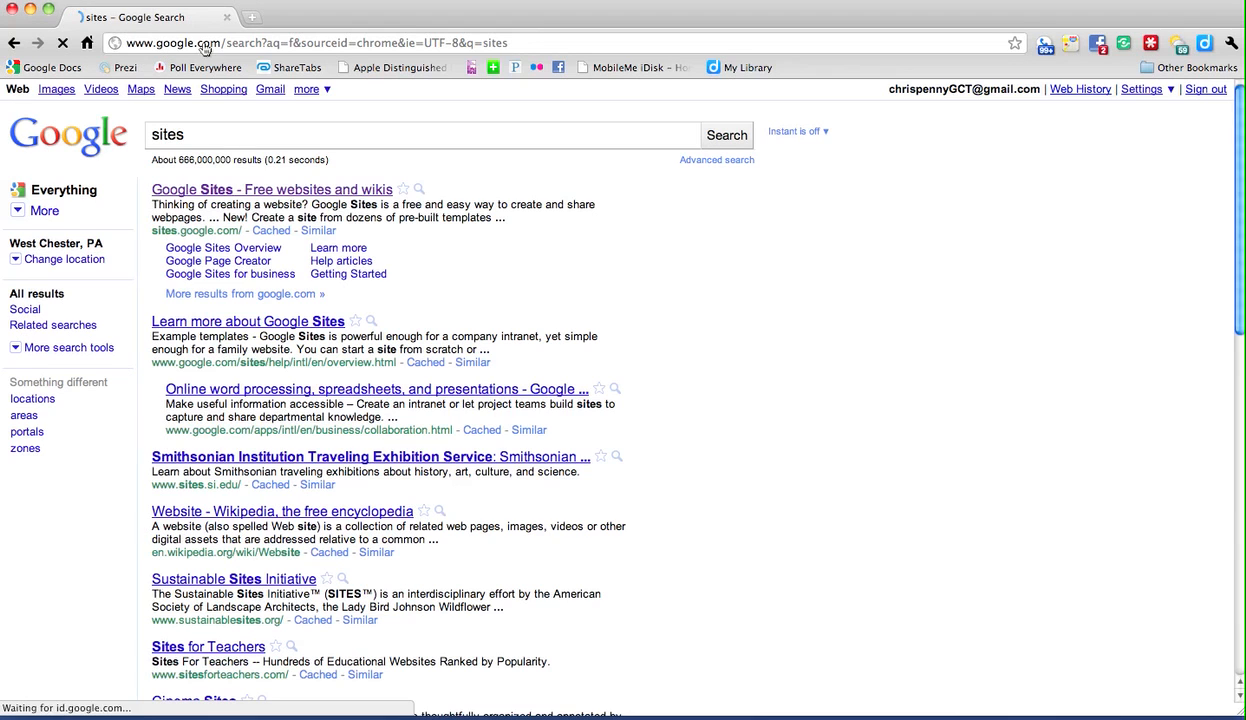
pyautogui.click(240, 195)
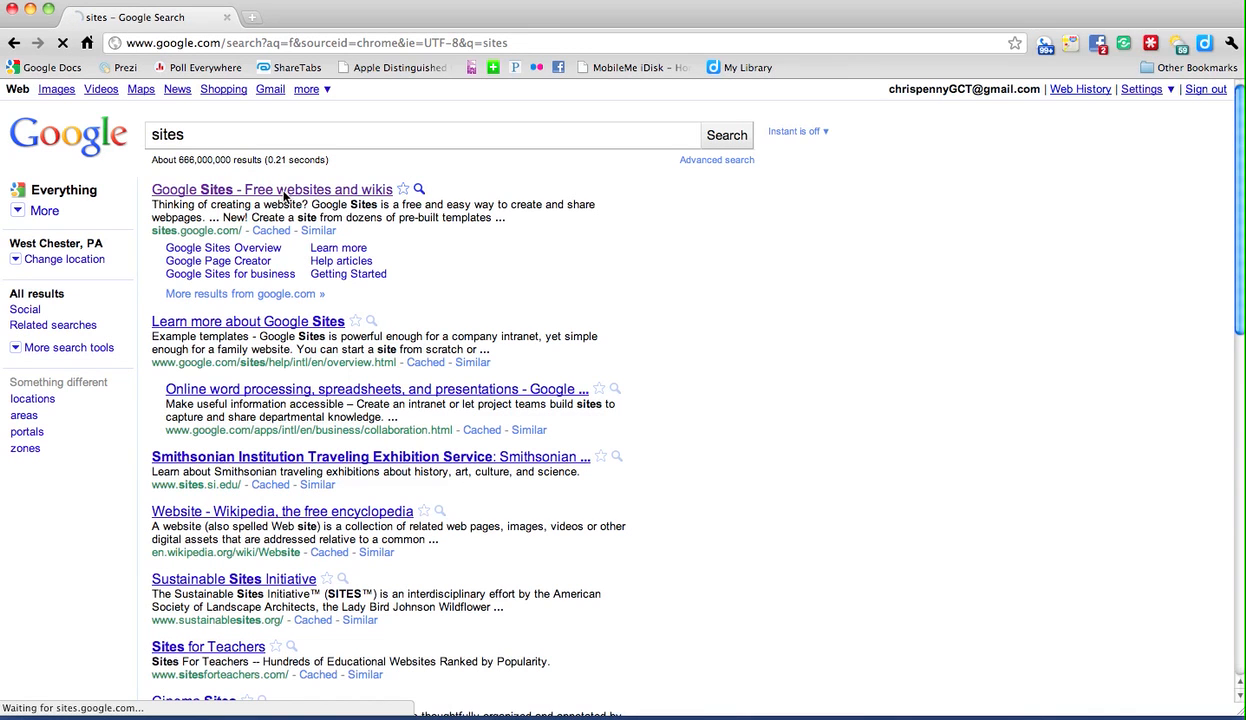
pyautogui.click(284, 195)
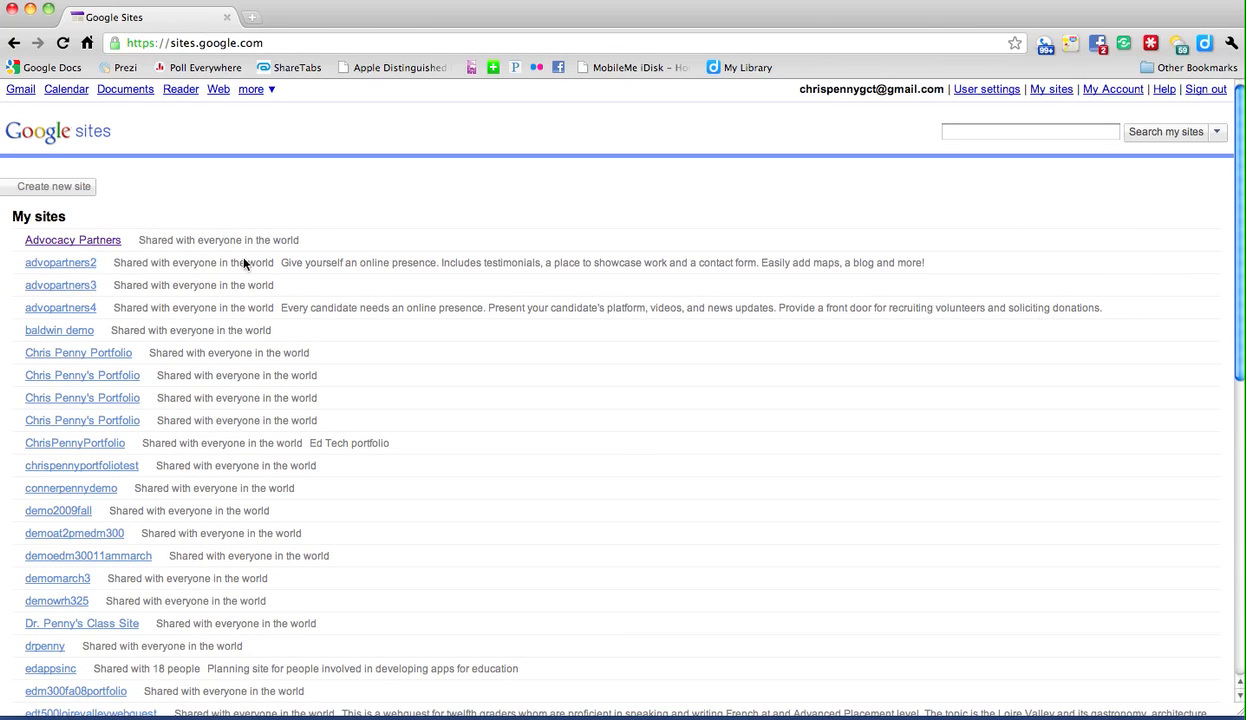
# Step: Start a new blank-template site and enter the owner's portfolio site name
pyautogui.click(61, 192)
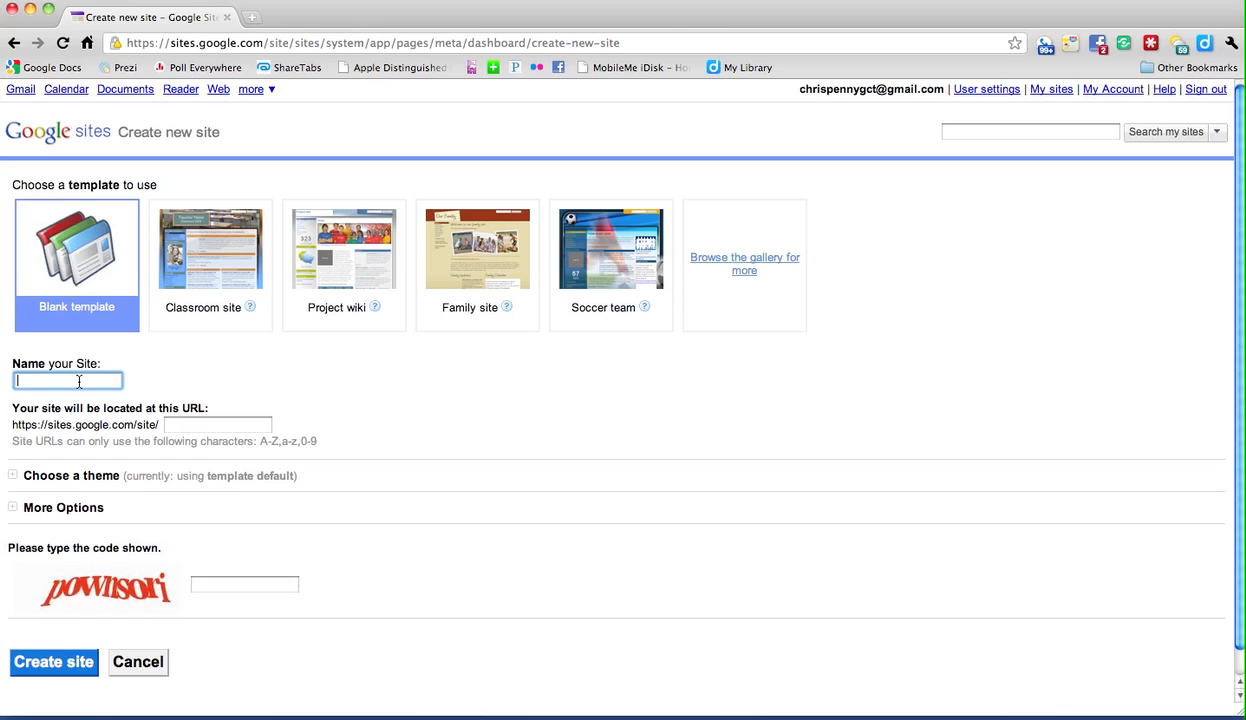
pyautogui.write('chrispe')
pyautogui.write('nnyedm')
pyautogui.write('300port')
pyautogui.write('folio')
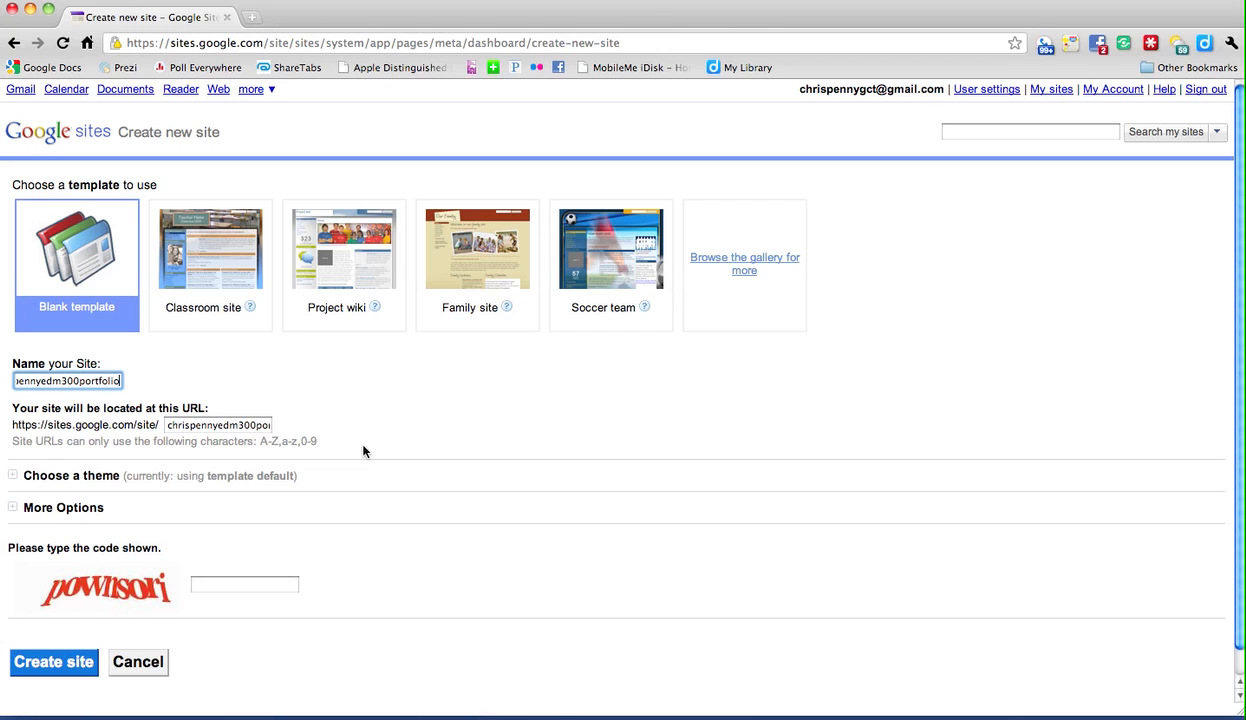
# Step: Pick the Shipshape theme from the site theme gallery
pyautogui.scroll(-1, 363, 451)
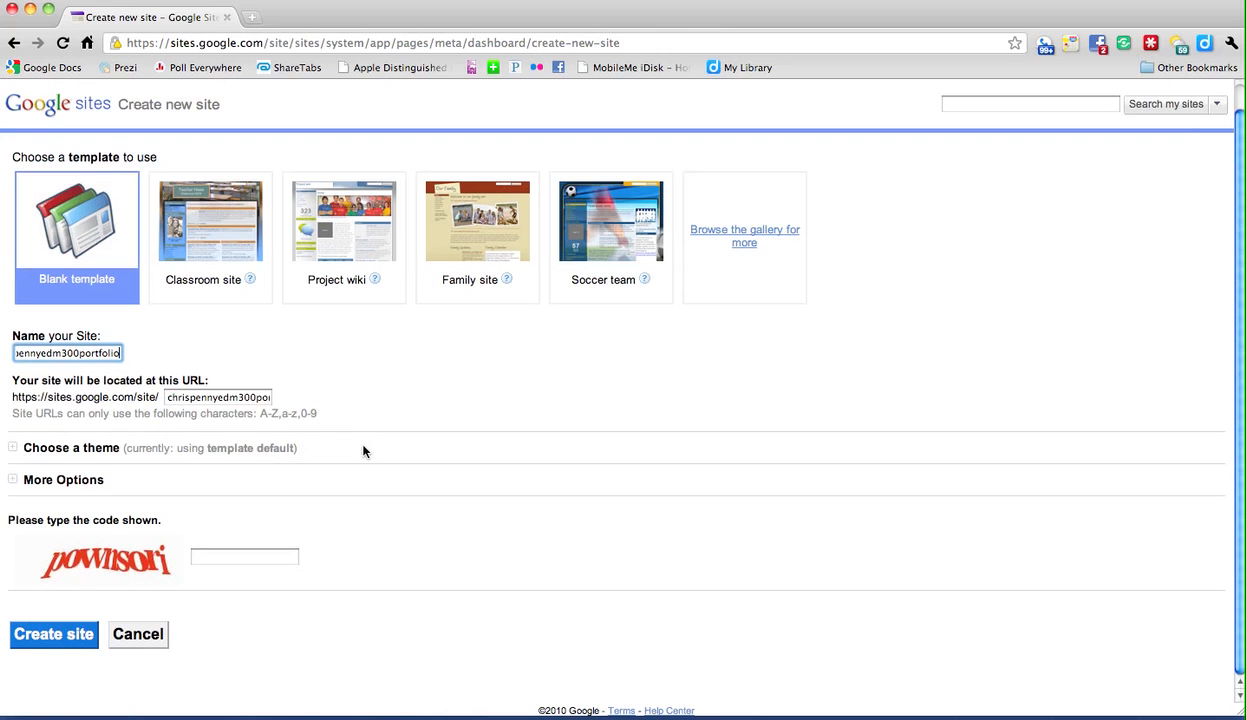
pyautogui.click(12, 448)
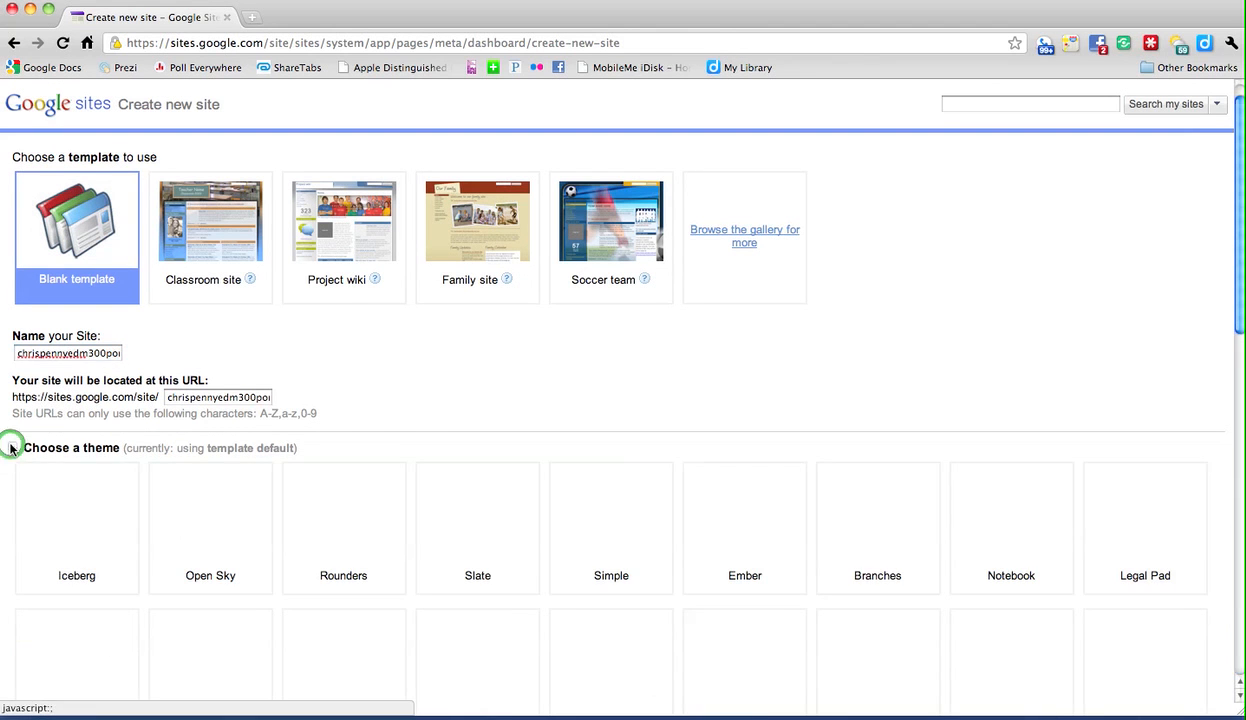
pyautogui.scroll(-3, 492, 500)
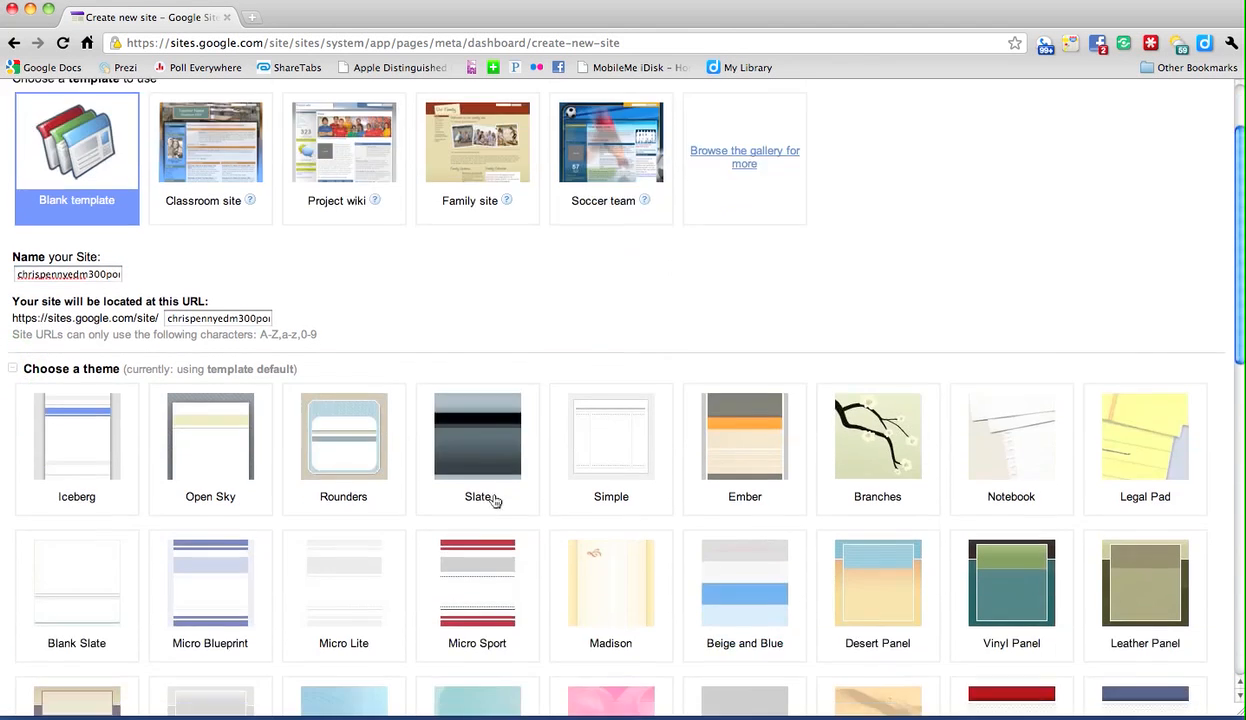
pyautogui.scroll(-10, 492, 500)
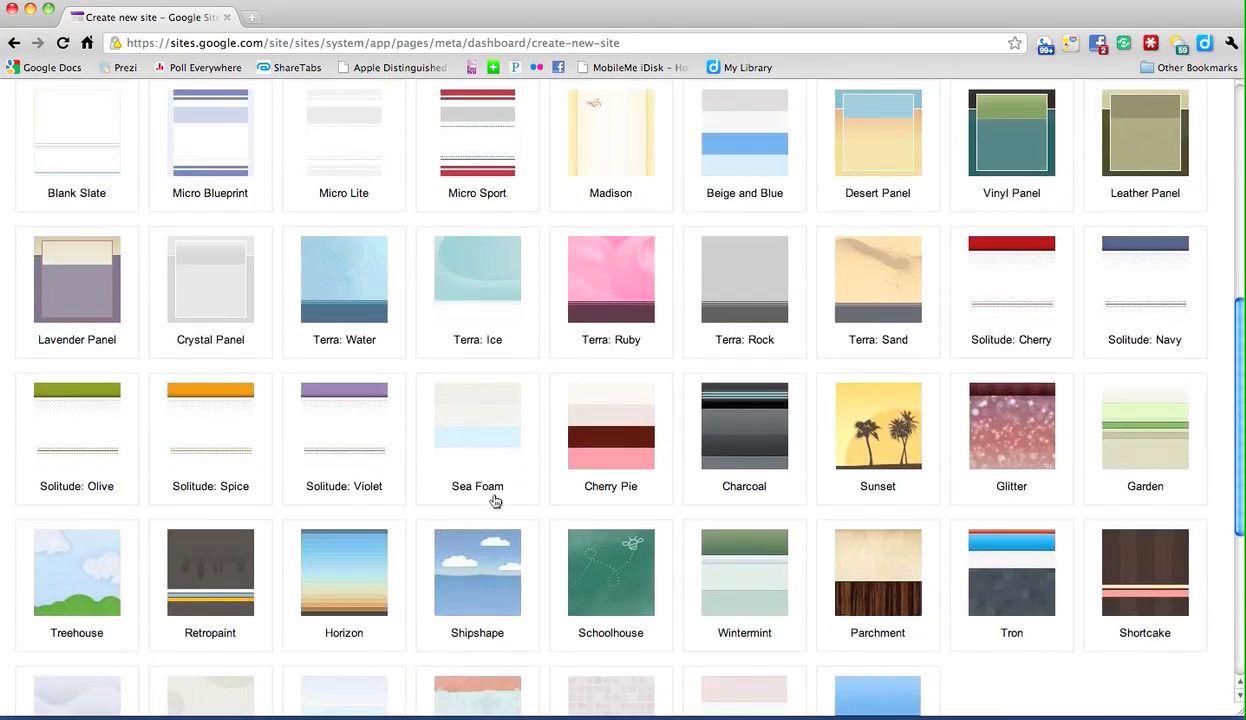
pyautogui.scroll(-7, 493, 500)
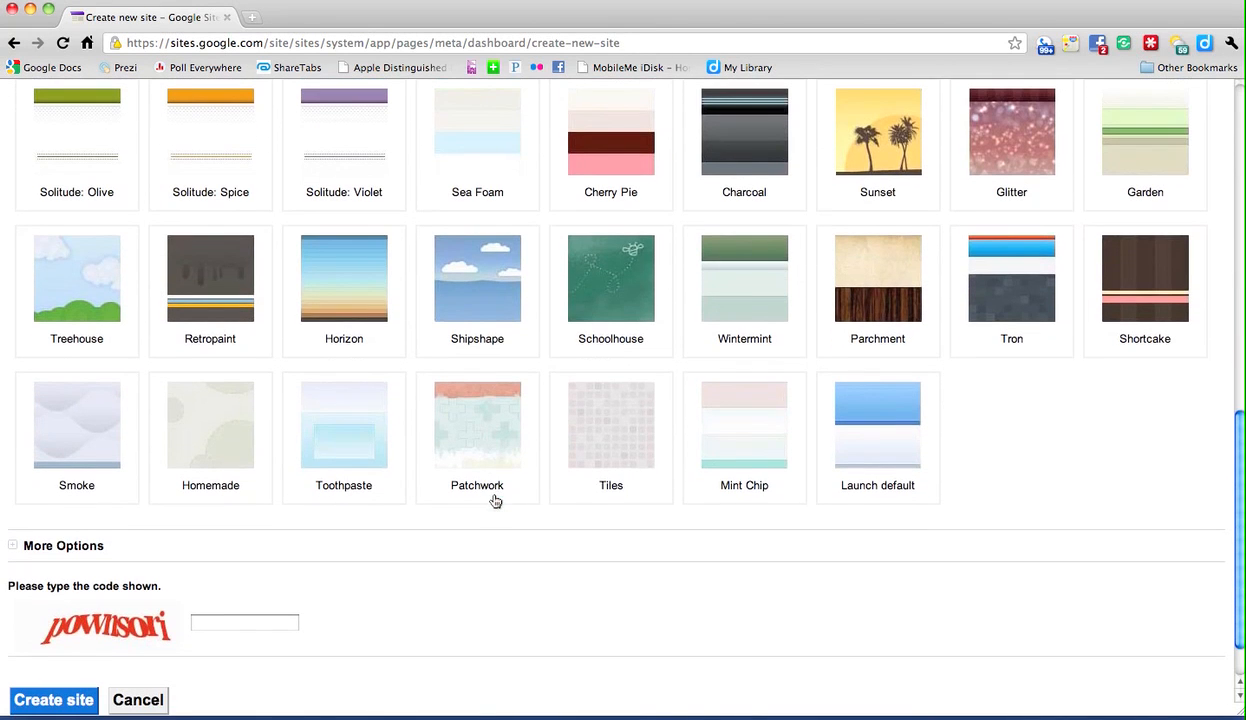
pyautogui.click(465, 269)
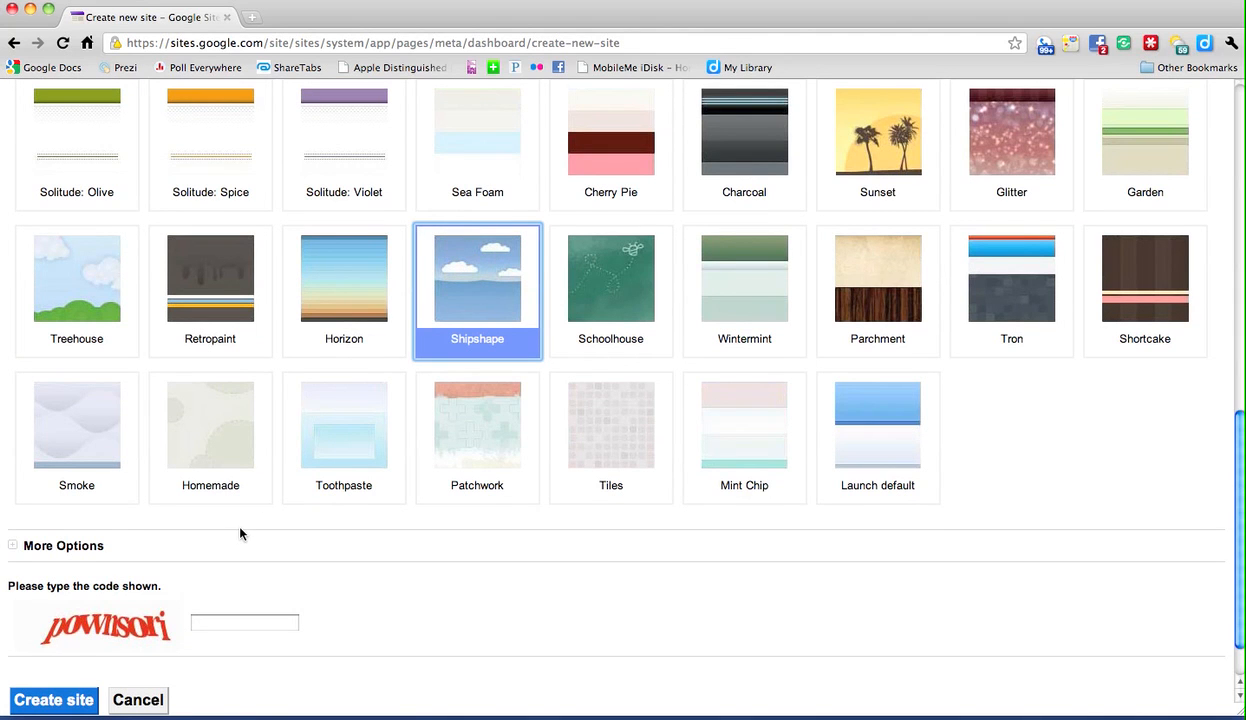
# Step: Fill in the verification code under More Options and create the Shipshape portfolio site
pyautogui.click(15, 545)
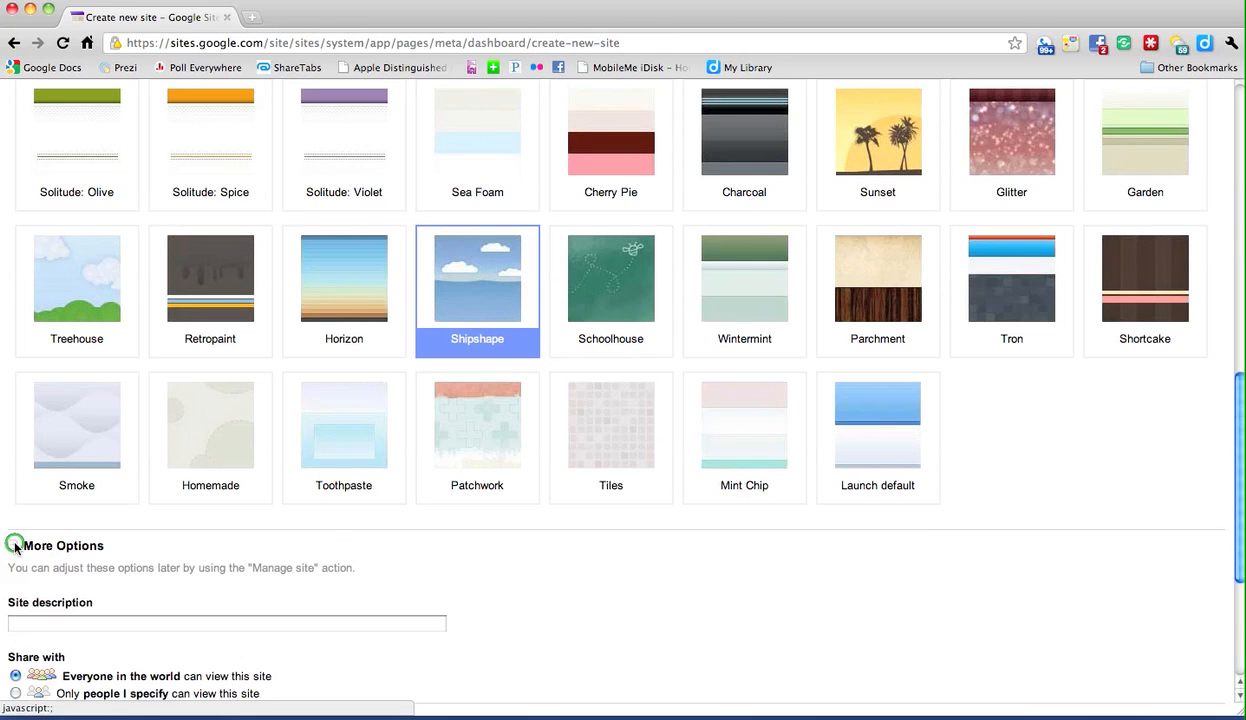
pyautogui.scroll(-5, 330, 536)
pyautogui.click(118, 351)
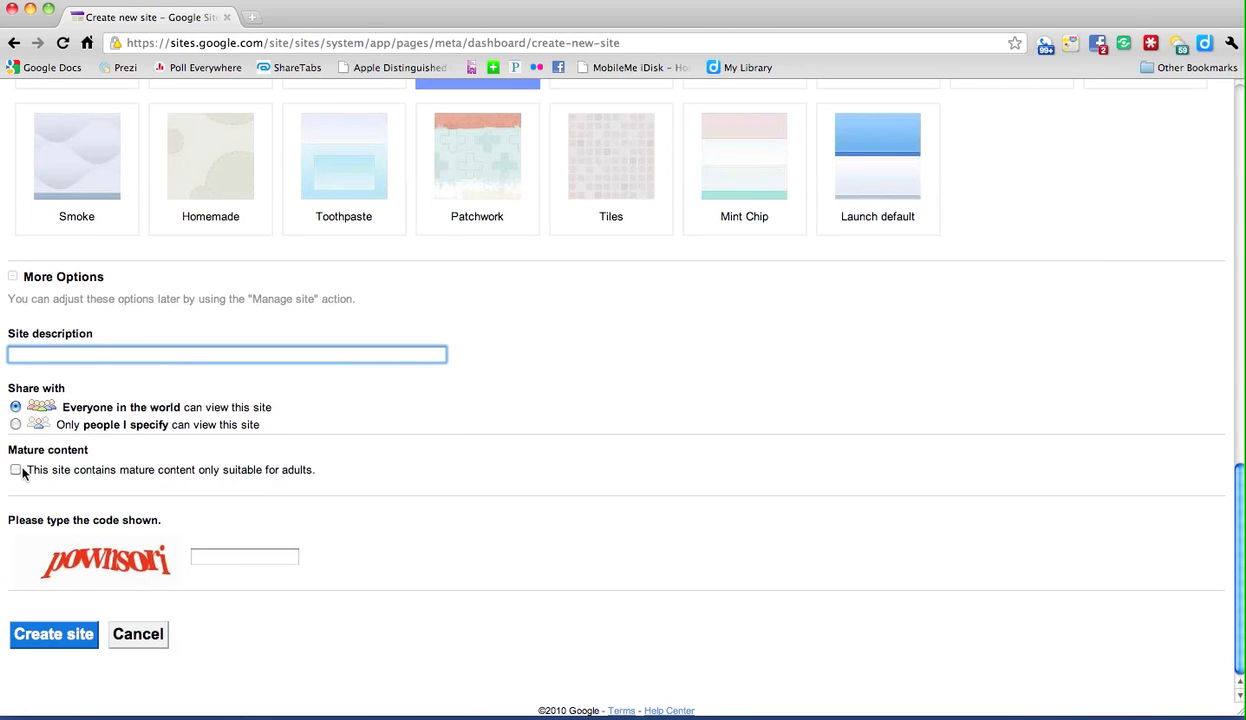
pyautogui.click(195, 557)
pyautogui.write('po')
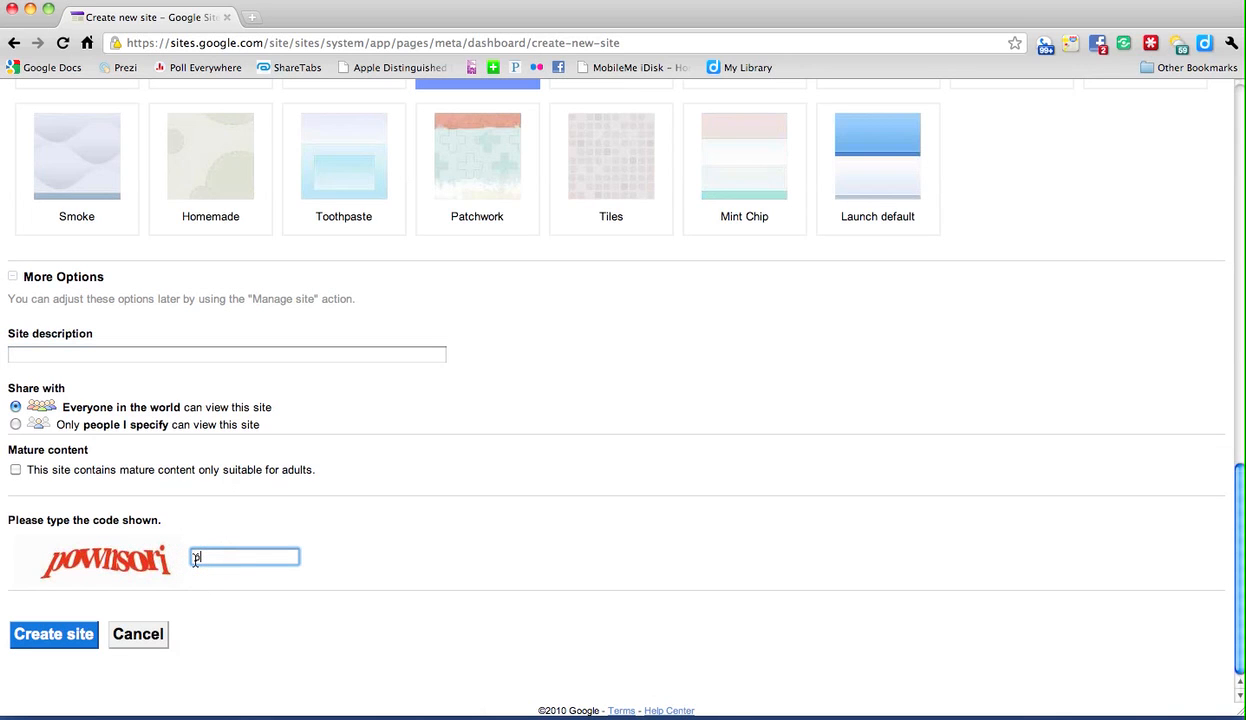
pyautogui.write('wnsori')
pyautogui.click(54, 638)
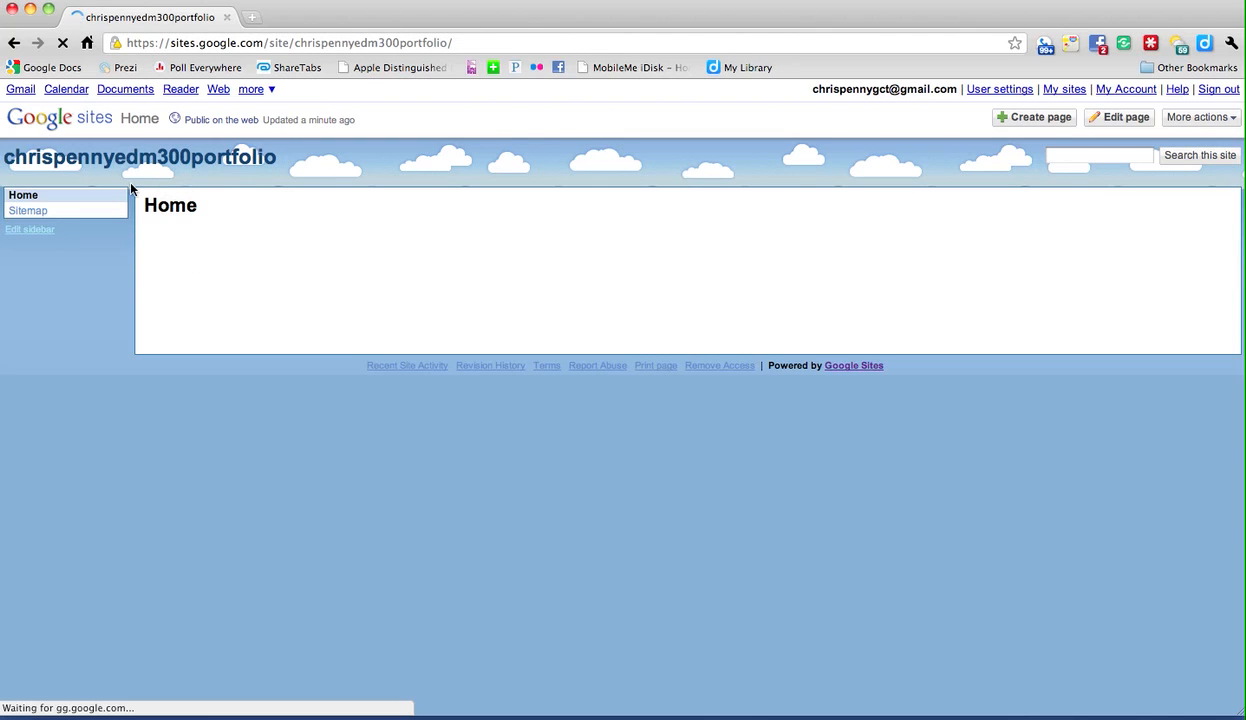
# Step: Replace the Home page title with 'Introduction' and save the page
pyautogui.click(1128, 118)
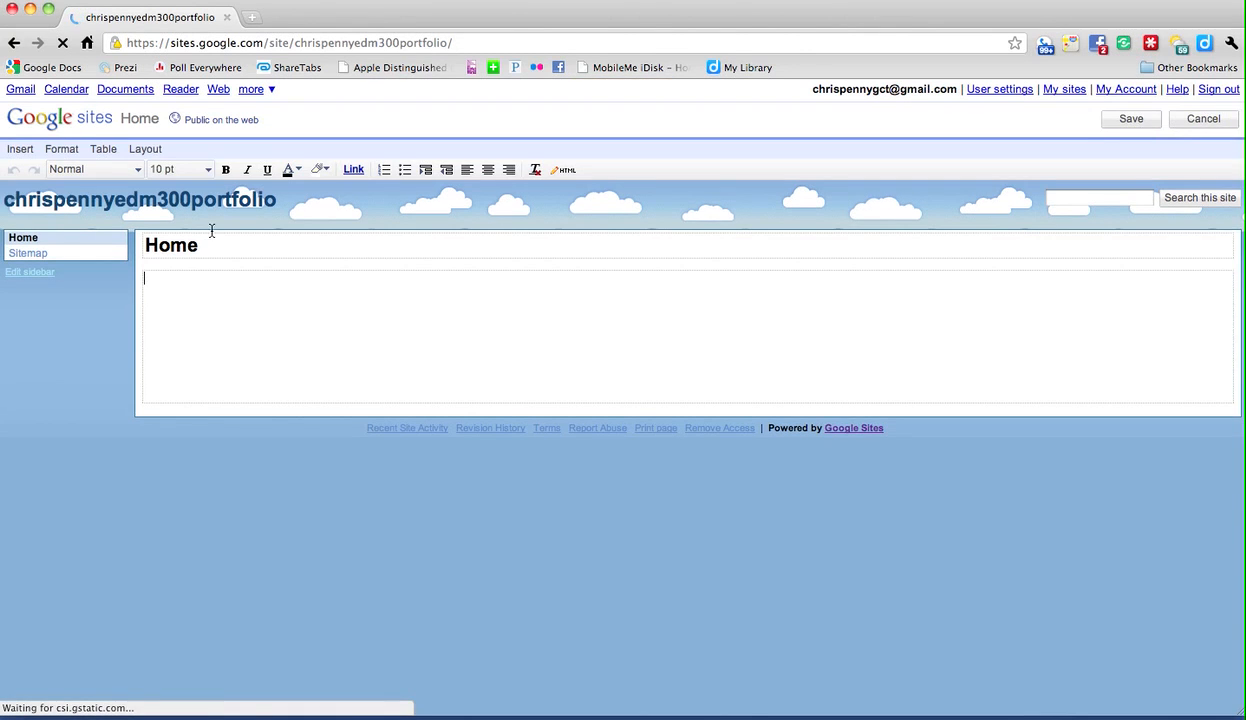
pyautogui.moveTo(207, 240); pyautogui.dragTo(139, 245)
pyautogui.write('Introduction')
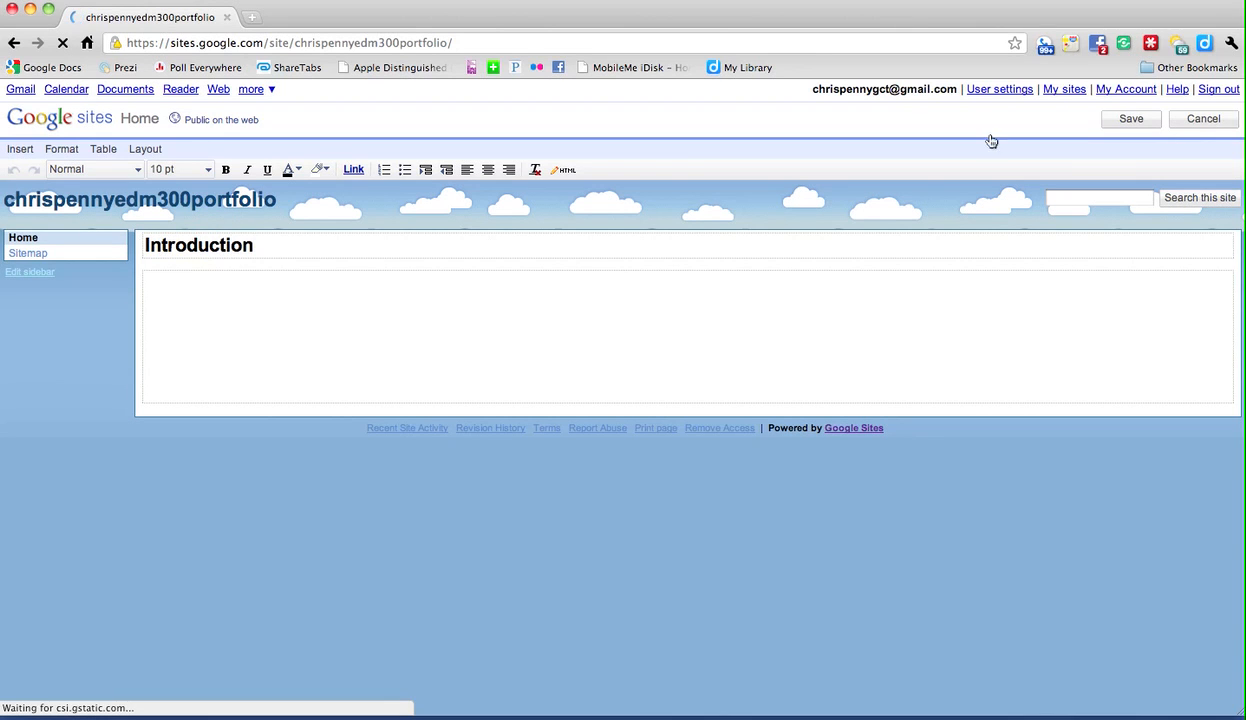
pyautogui.click(1129, 119)
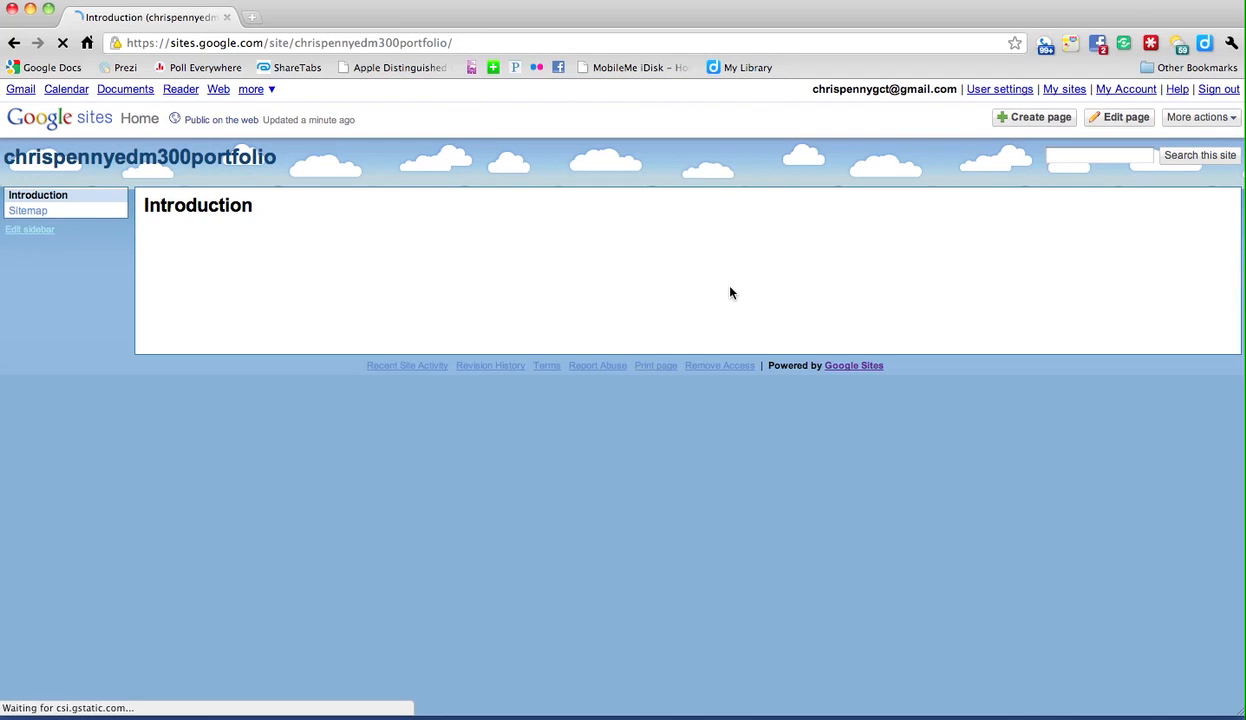
# Step: Create and save top-level pages named 'Artifact 1' and 'Artifact 2'
pyautogui.click(1043, 120)
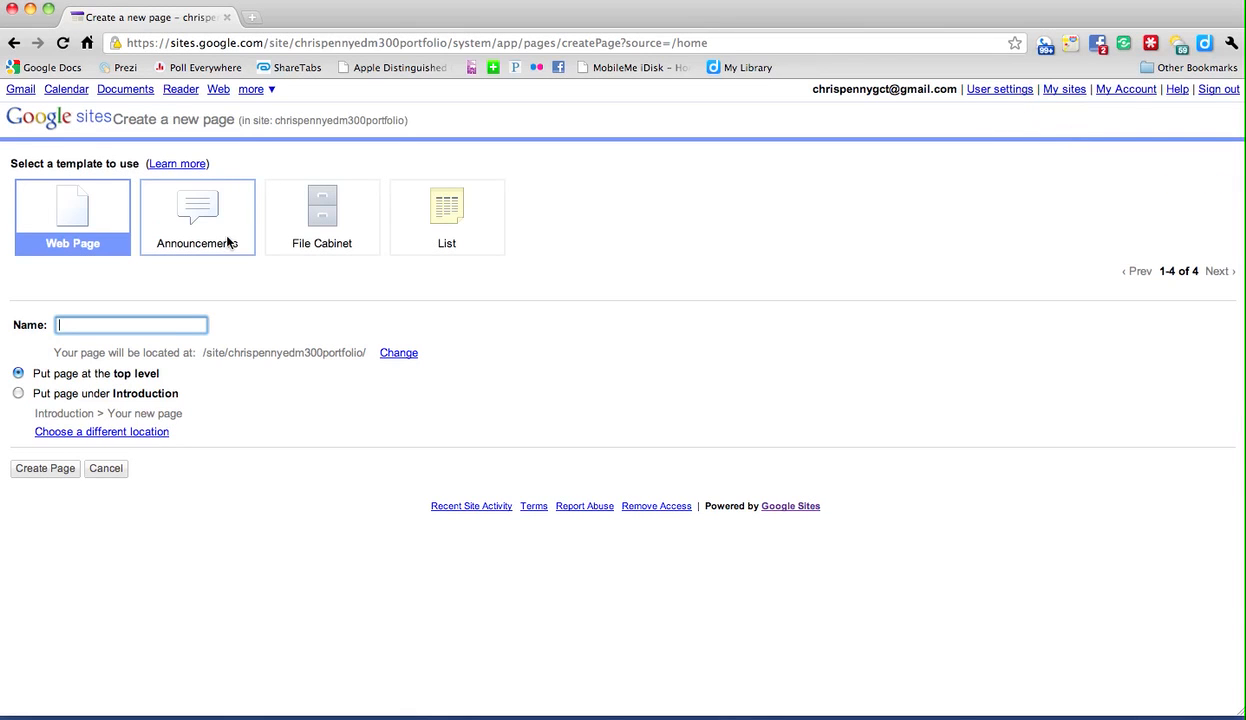
pyautogui.write('Art')
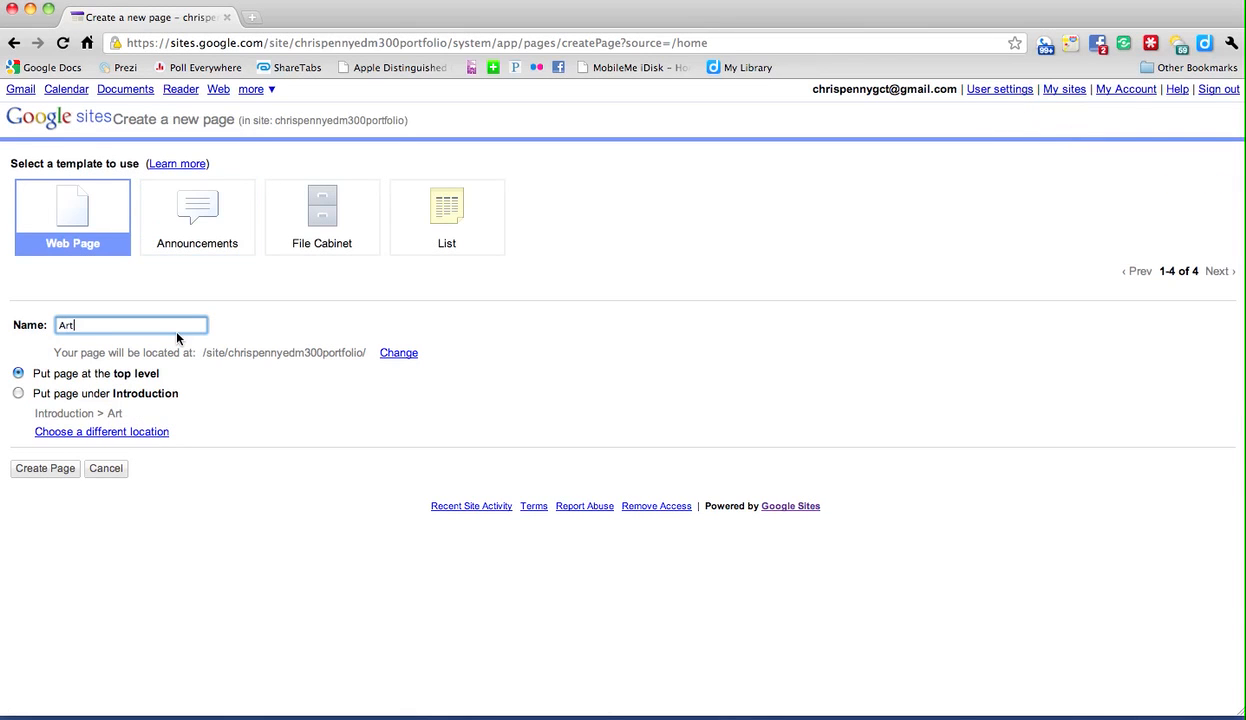
pyautogui.write('ifact 1')
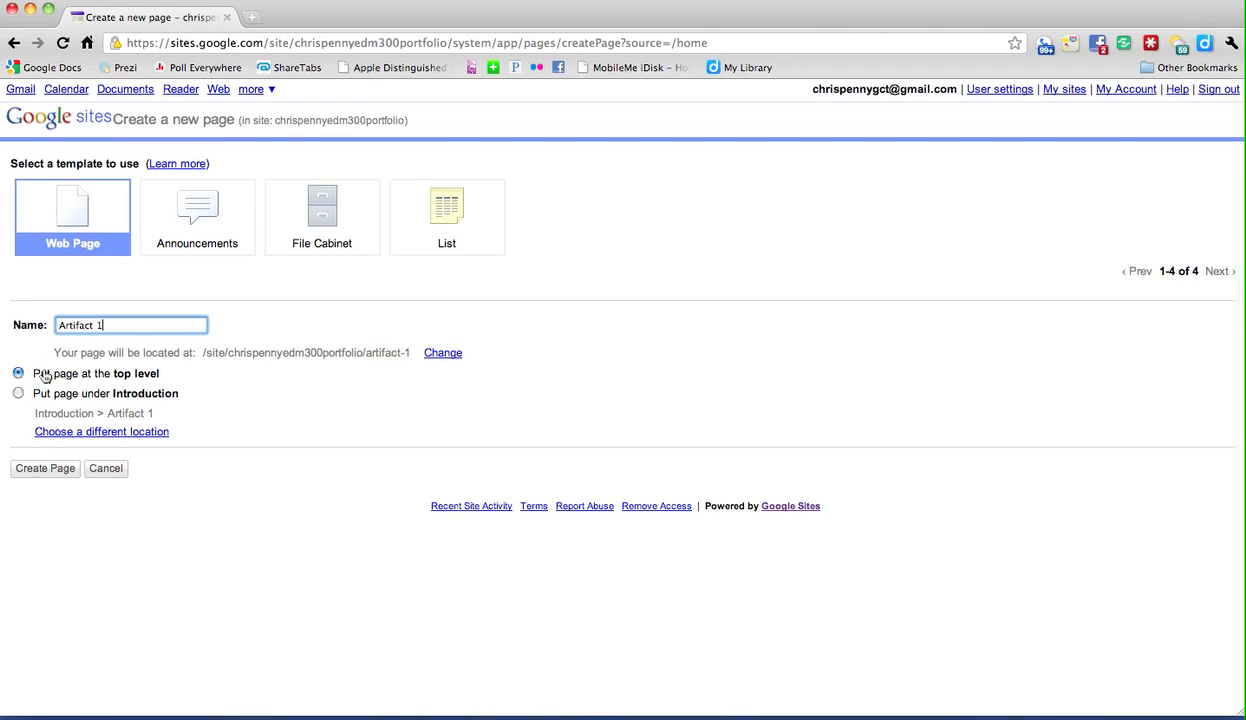
pyautogui.click(46, 470)
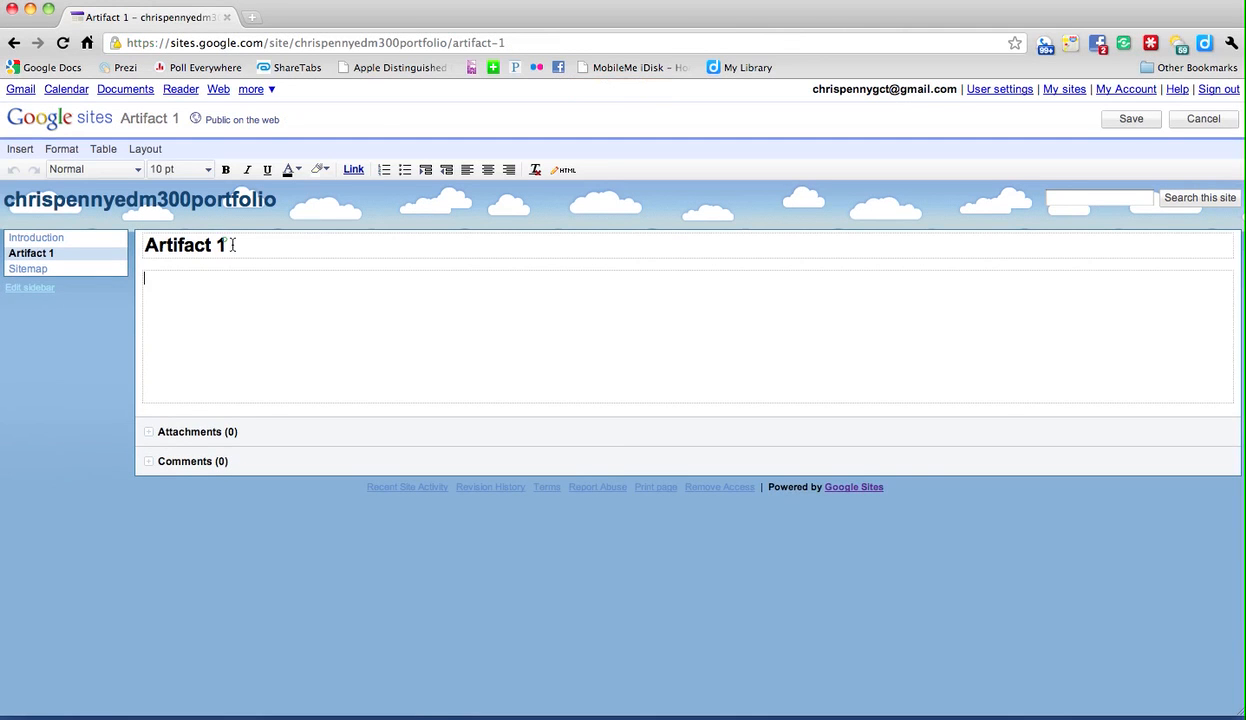
pyautogui.moveTo(226, 244); pyautogui.dragTo(150, 249)
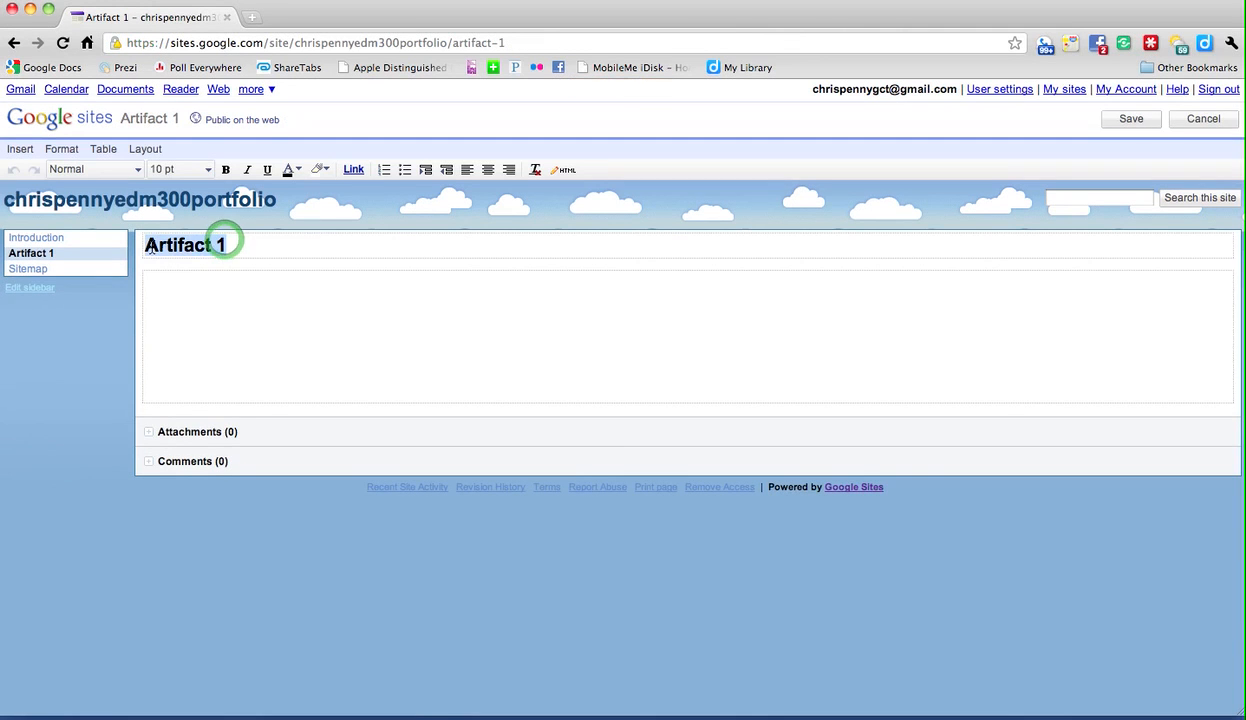
pyautogui.click(228, 246)
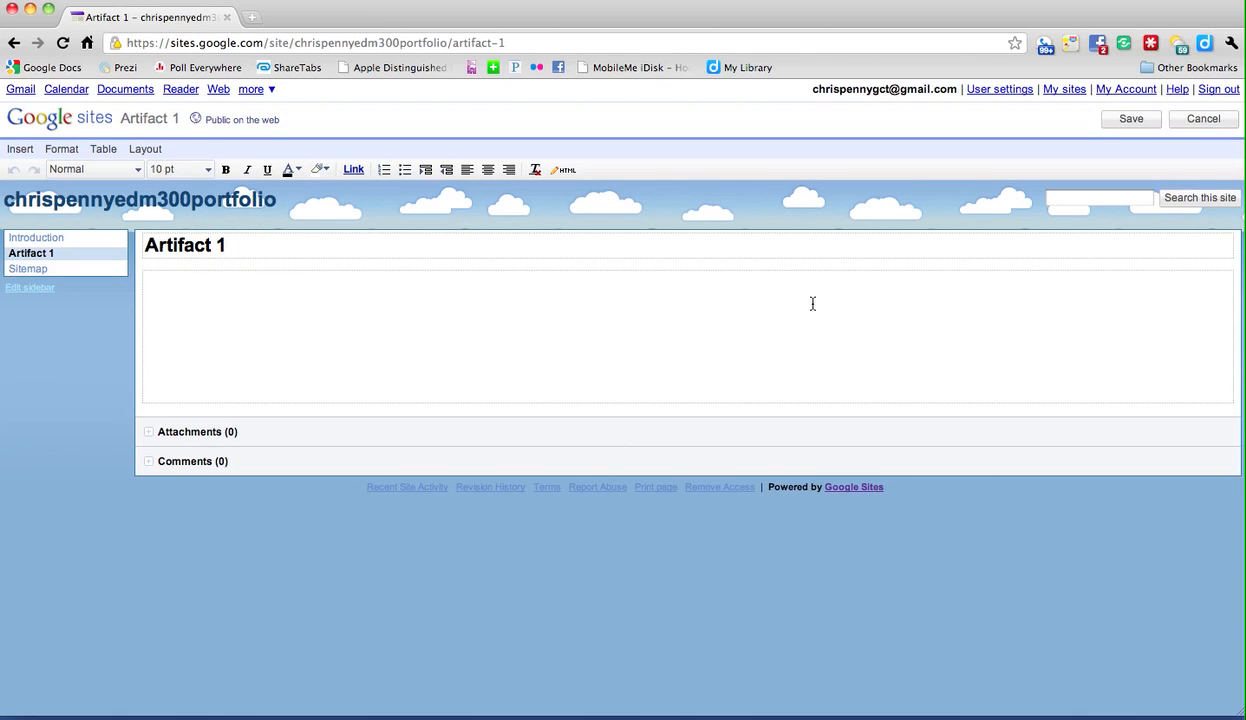
pyautogui.click(1120, 121)
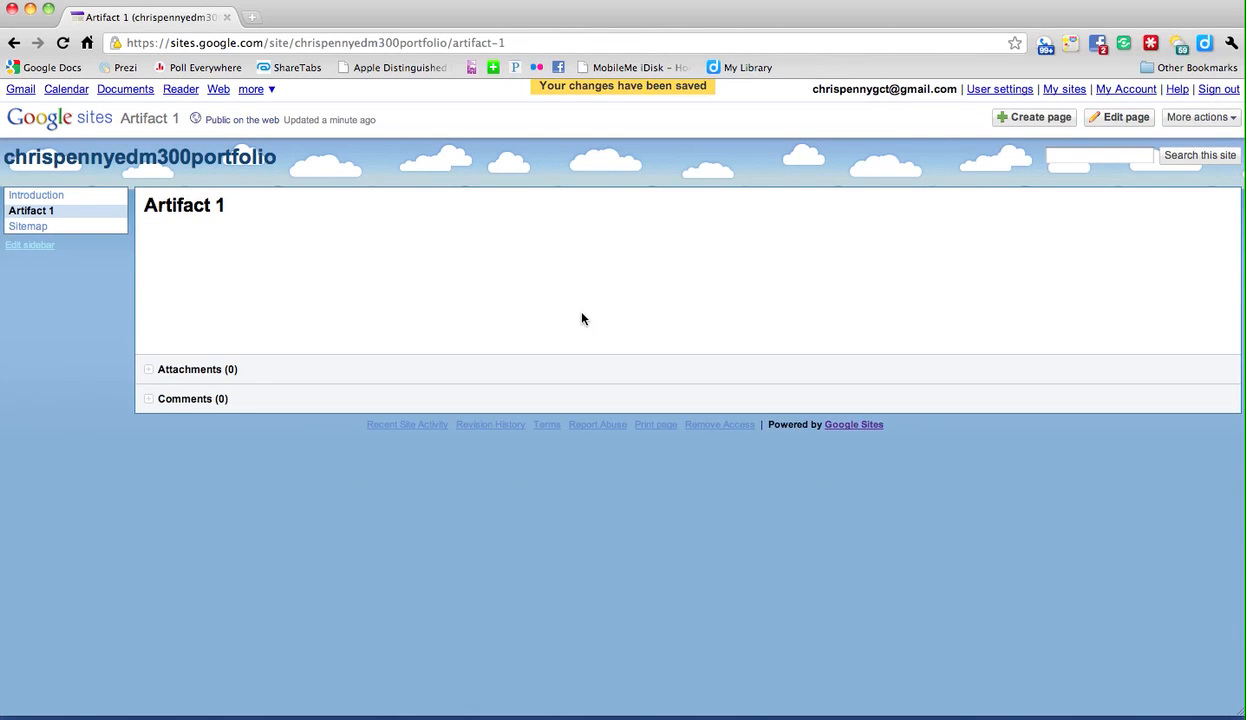
pyautogui.click(1025, 119)
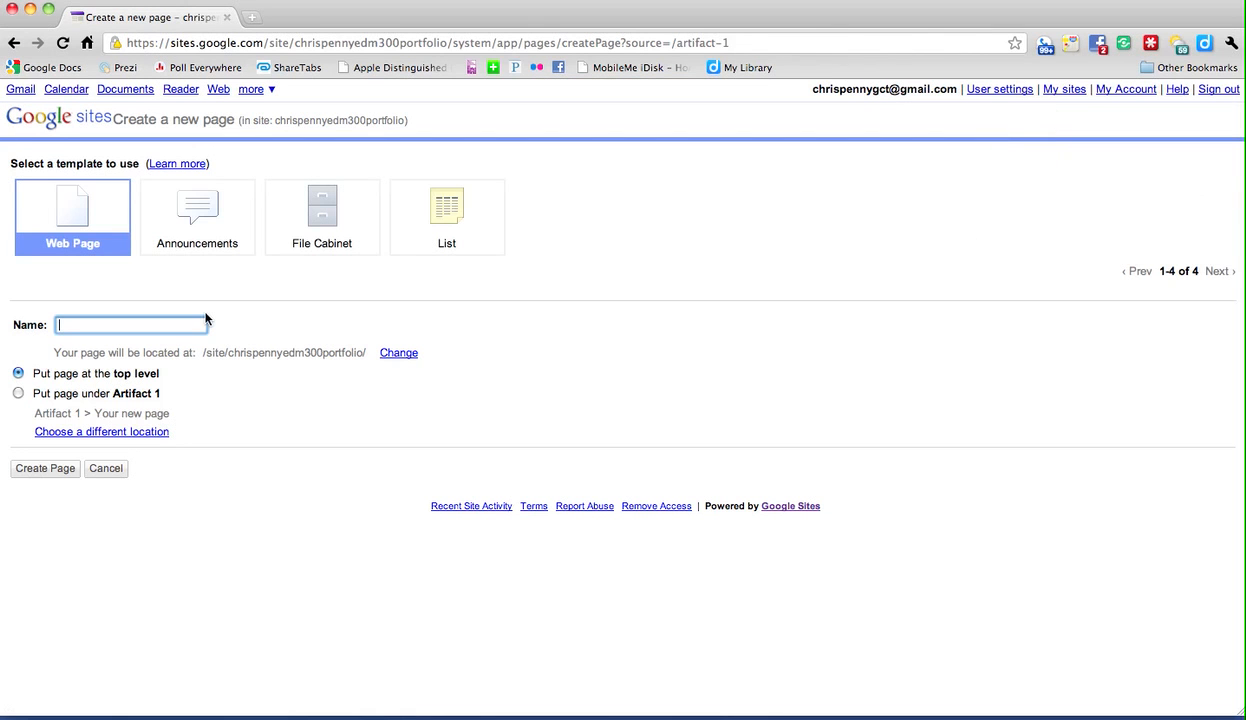
pyautogui.write('Artifact 2')
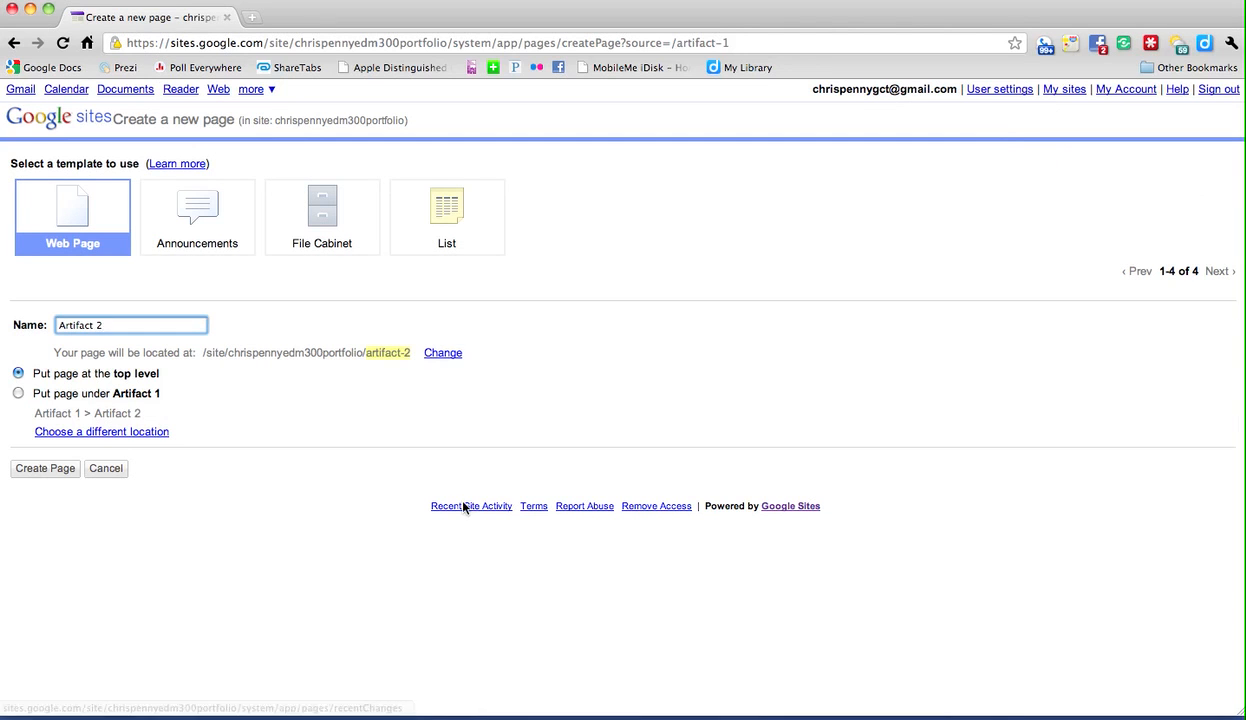
pyautogui.click(46, 470)
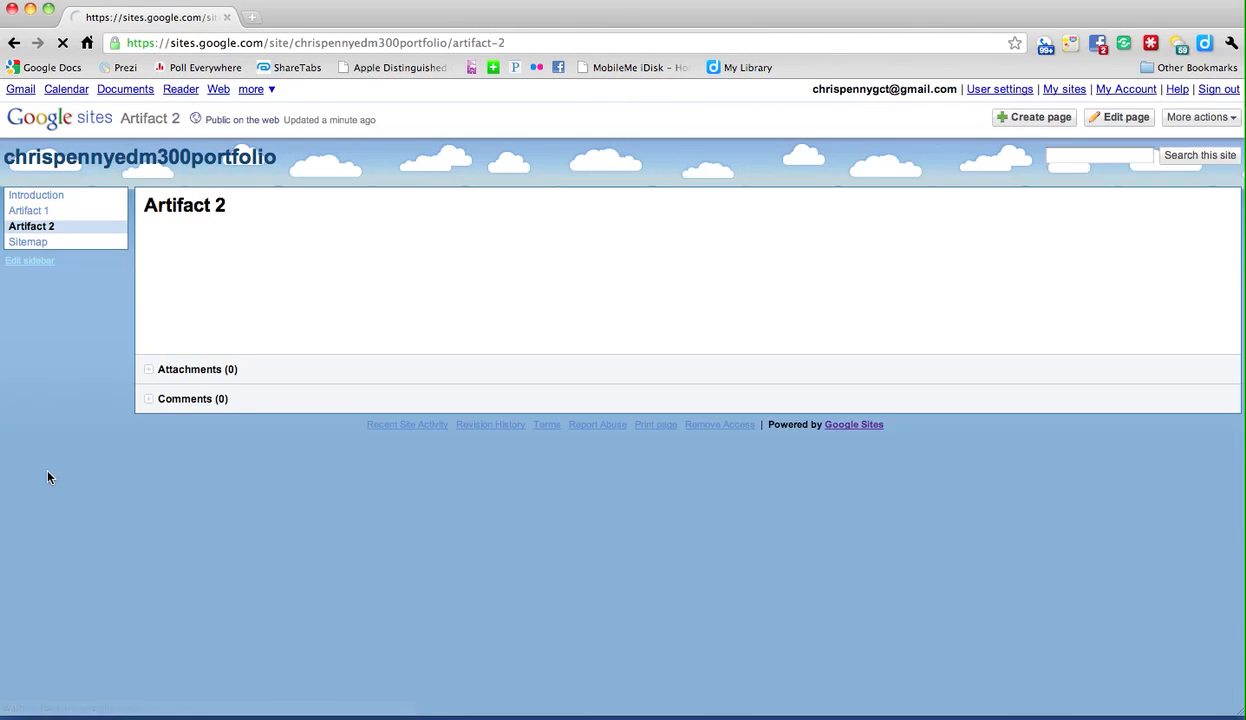
pyautogui.click(1112, 121)
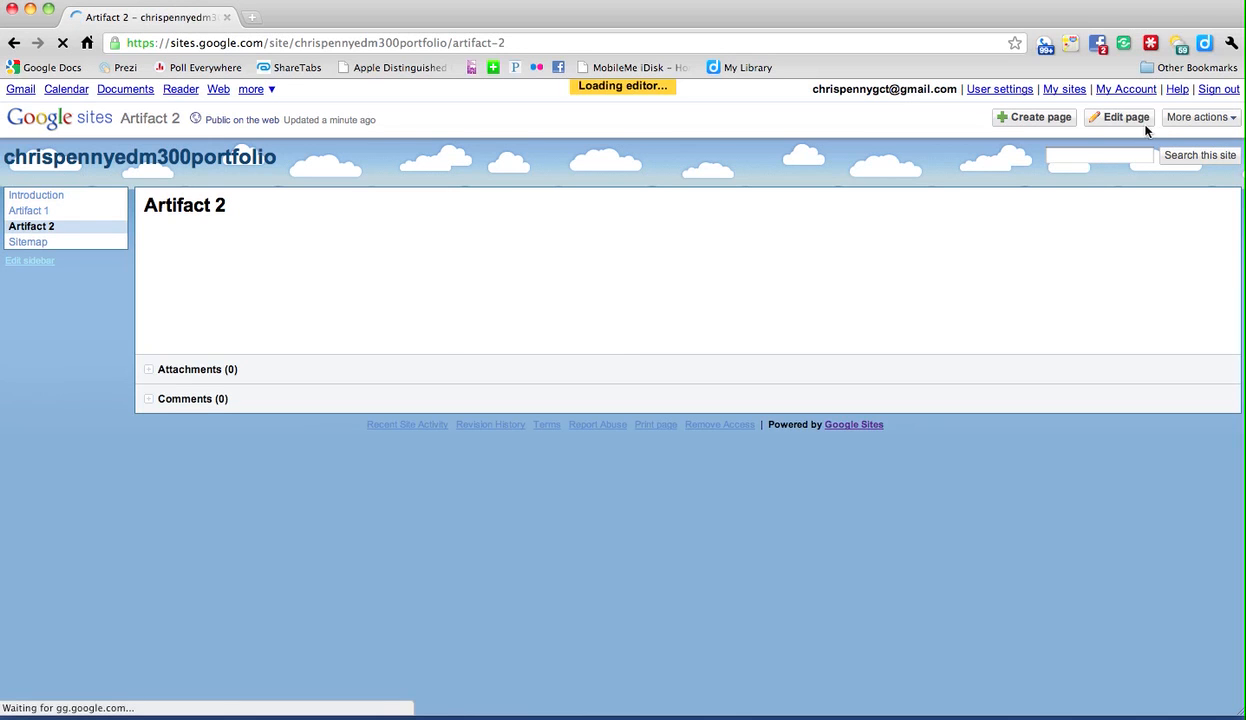
pyautogui.click(1138, 122)
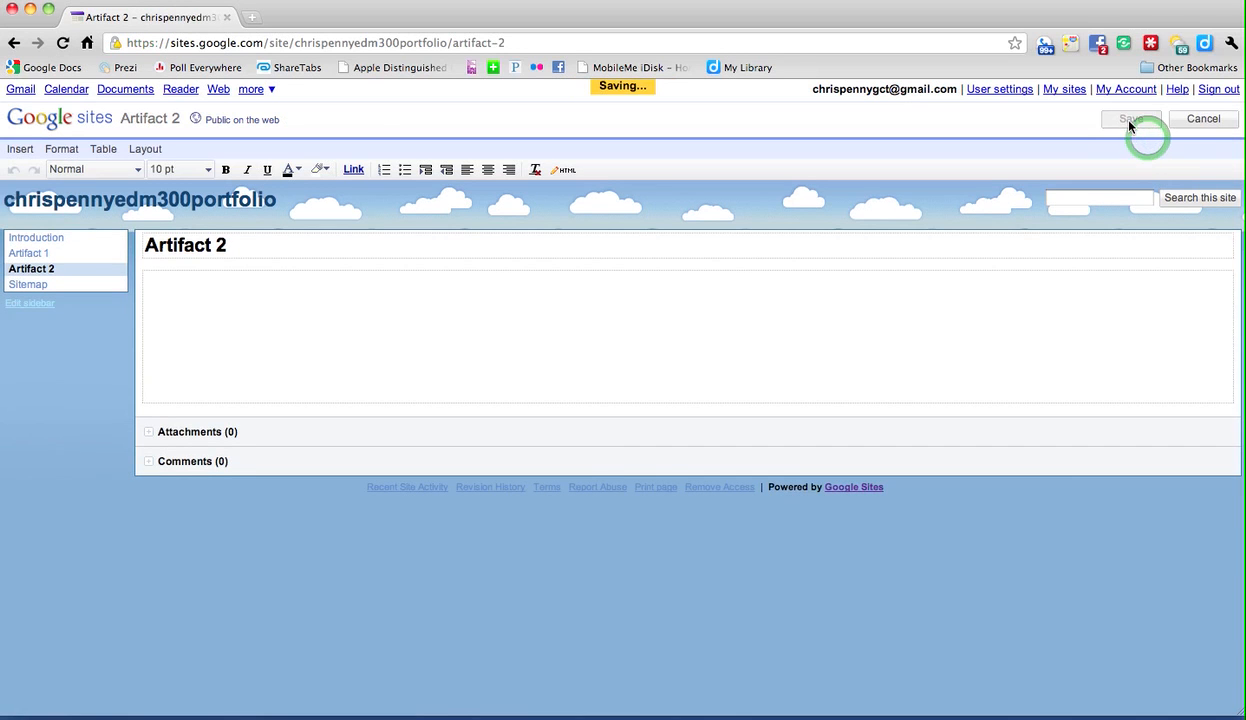
# Step: Create and save top-level pages named 'Artifact 3' and 'Links'
pyautogui.click(1055, 118)
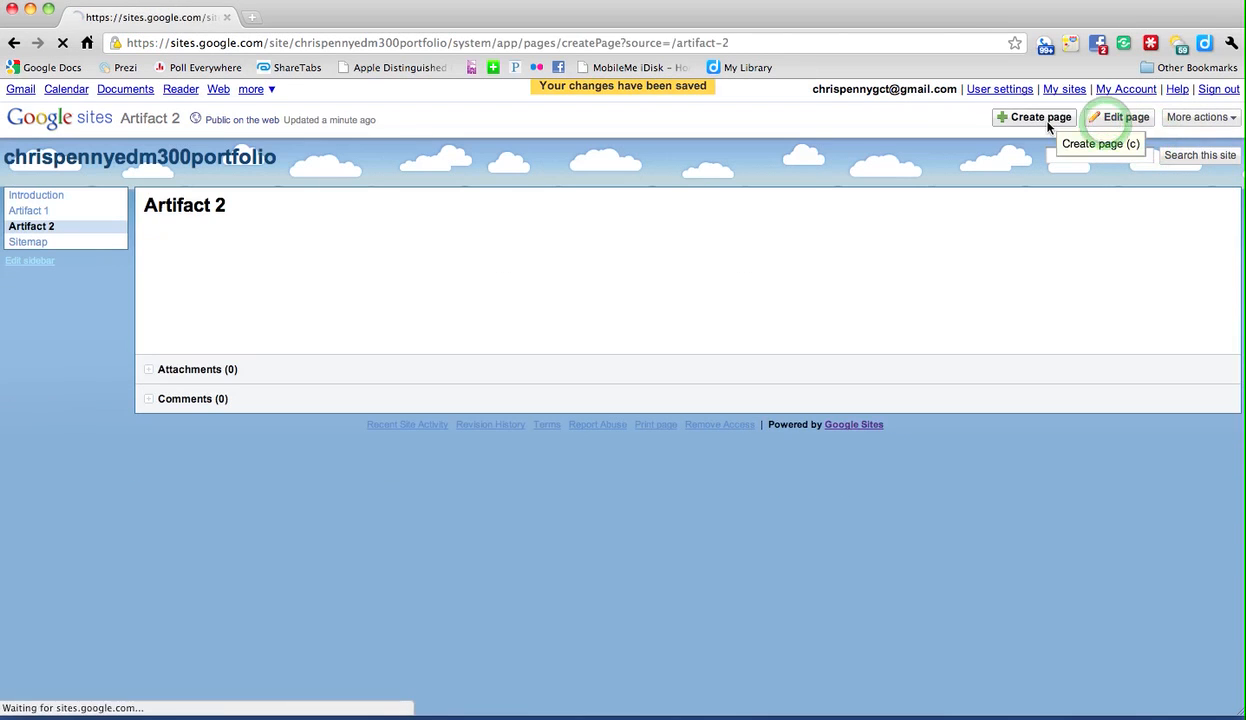
pyautogui.write('Artifact')
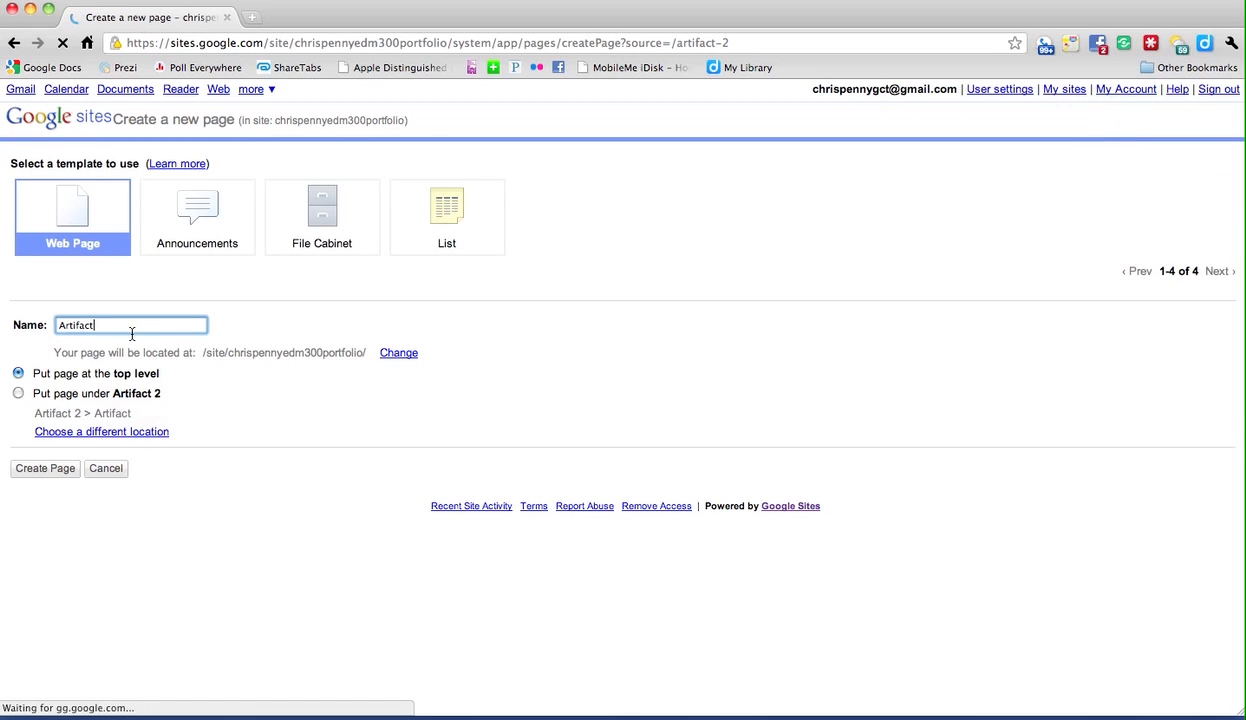
pyautogui.write(' 3')
pyautogui.click(33, 468)
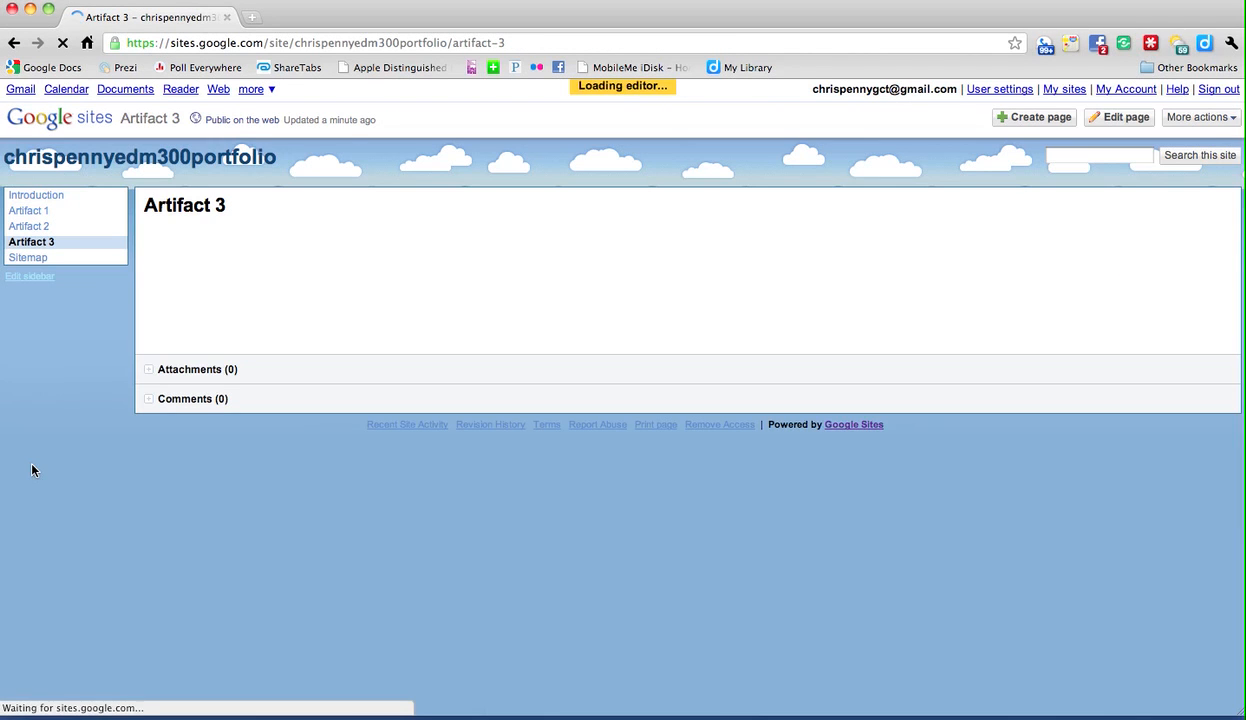
pyautogui.click(1121, 122)
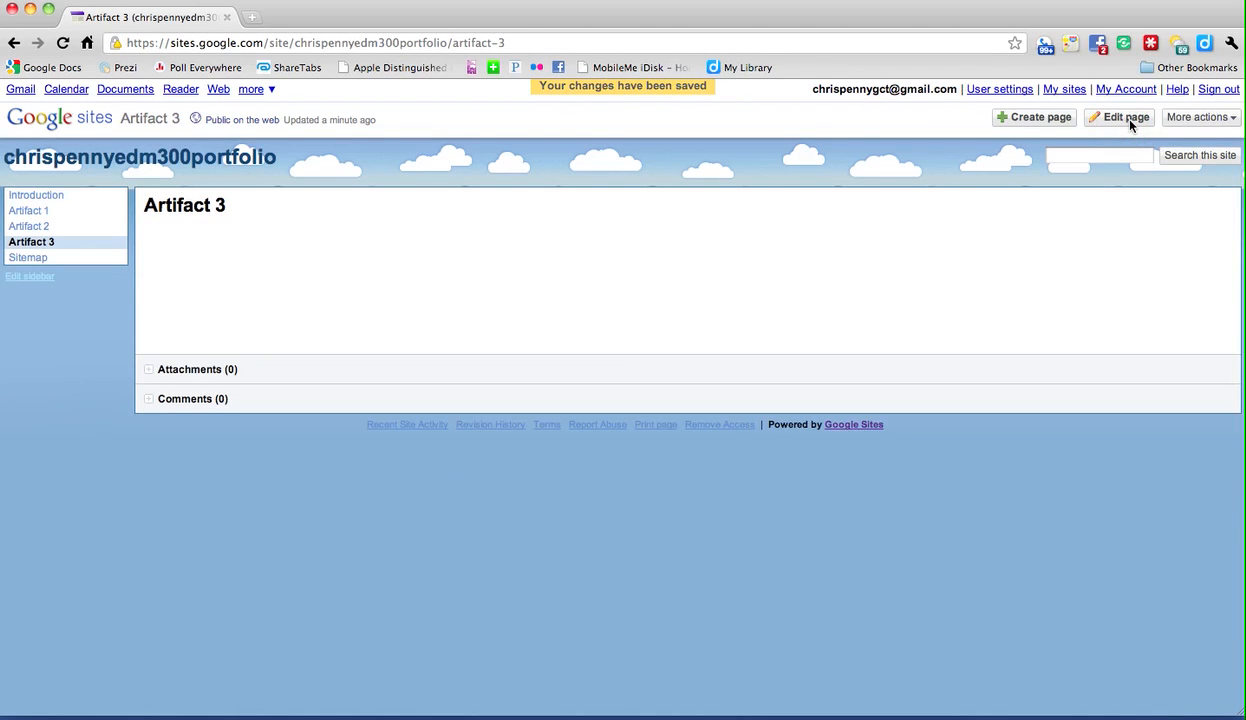
pyautogui.click(1038, 118)
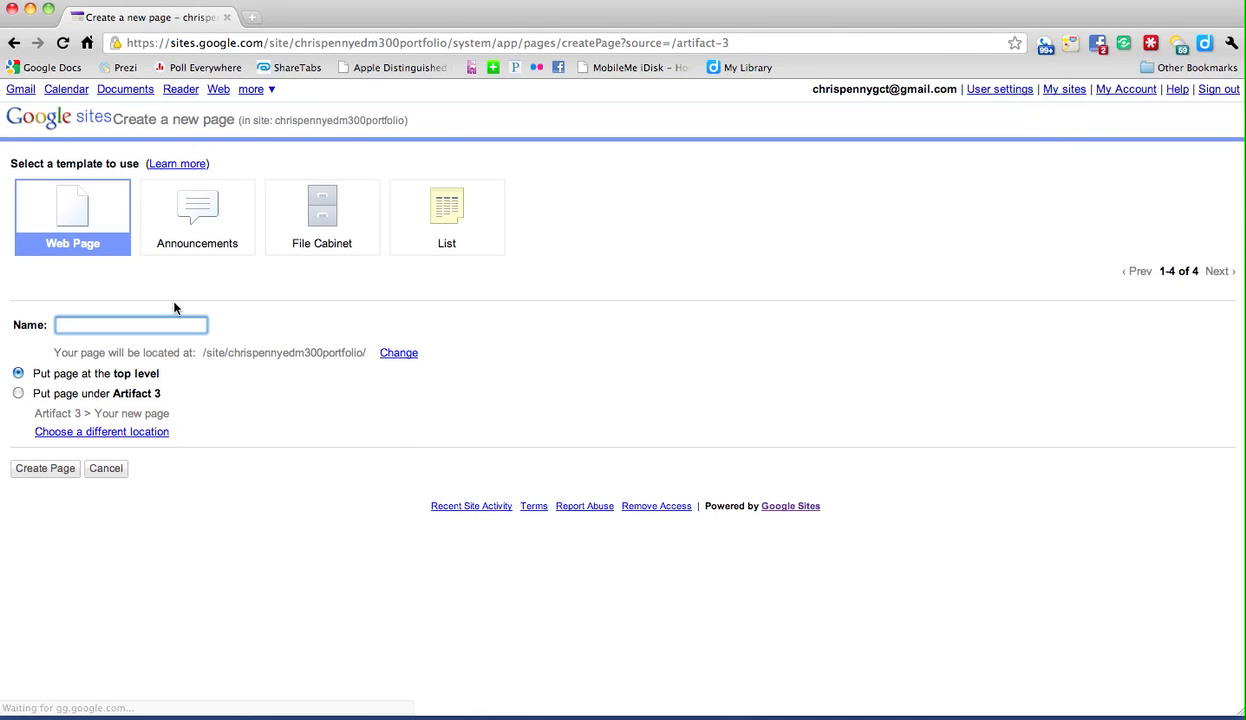
pyautogui.write('Link')
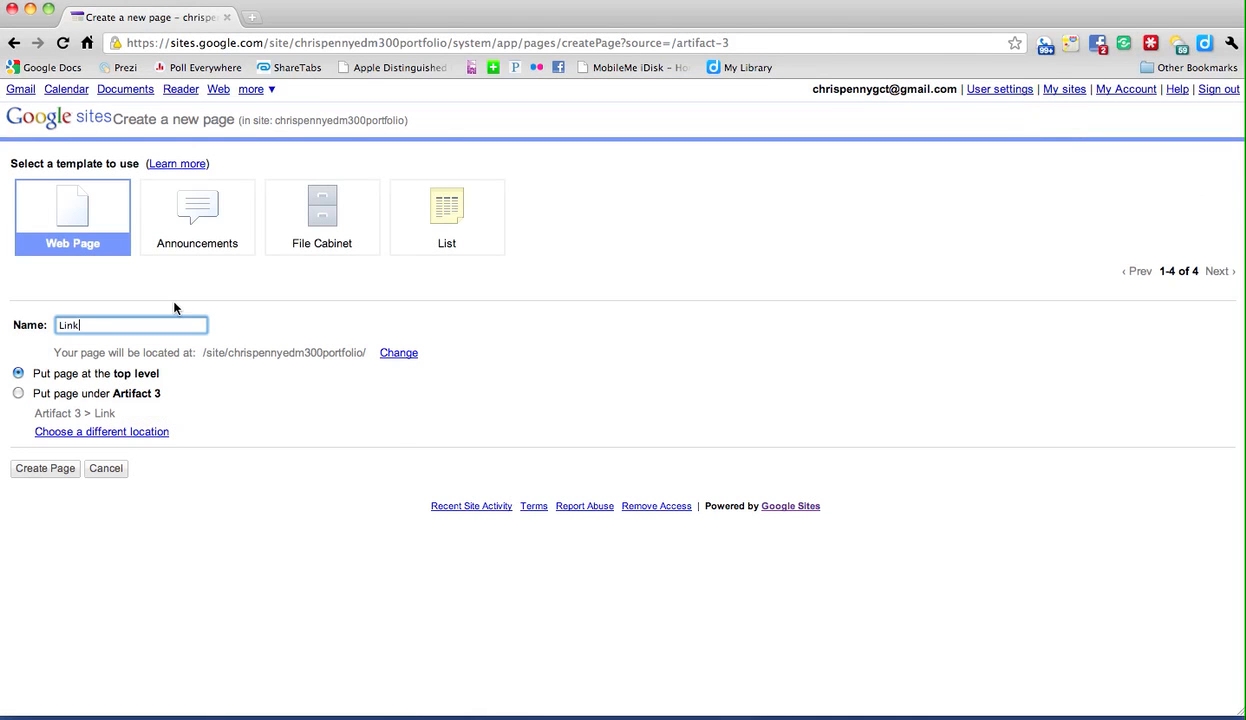
pyautogui.write('s')
pyautogui.click(60, 470)
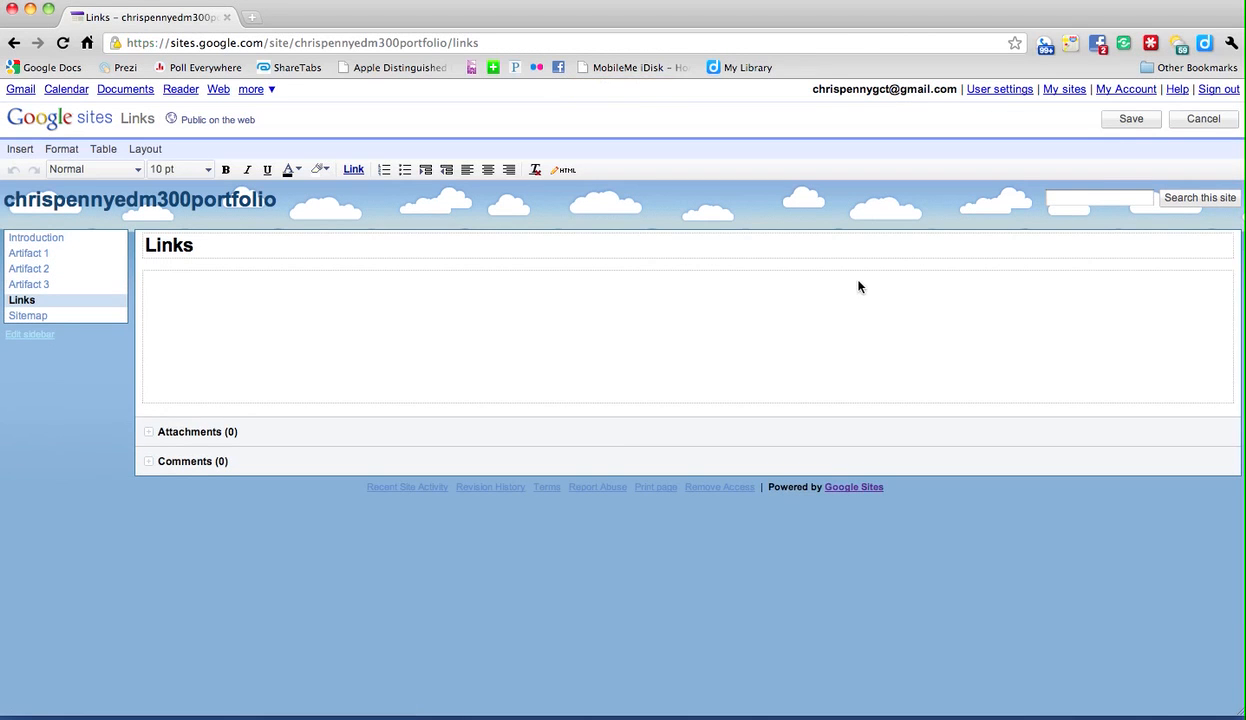
pyautogui.click(1133, 119)
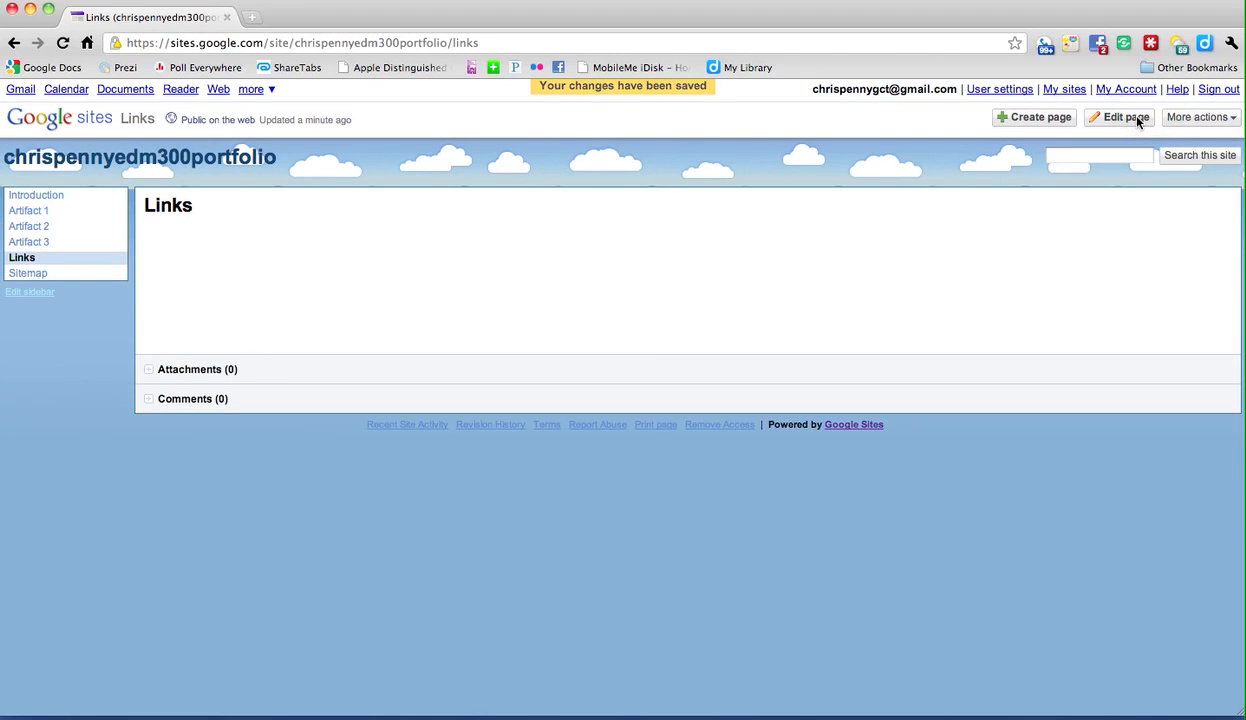
# Step: Create a top-level page named 'Final Reflective Statement' and save it
pyautogui.click(1046, 122)
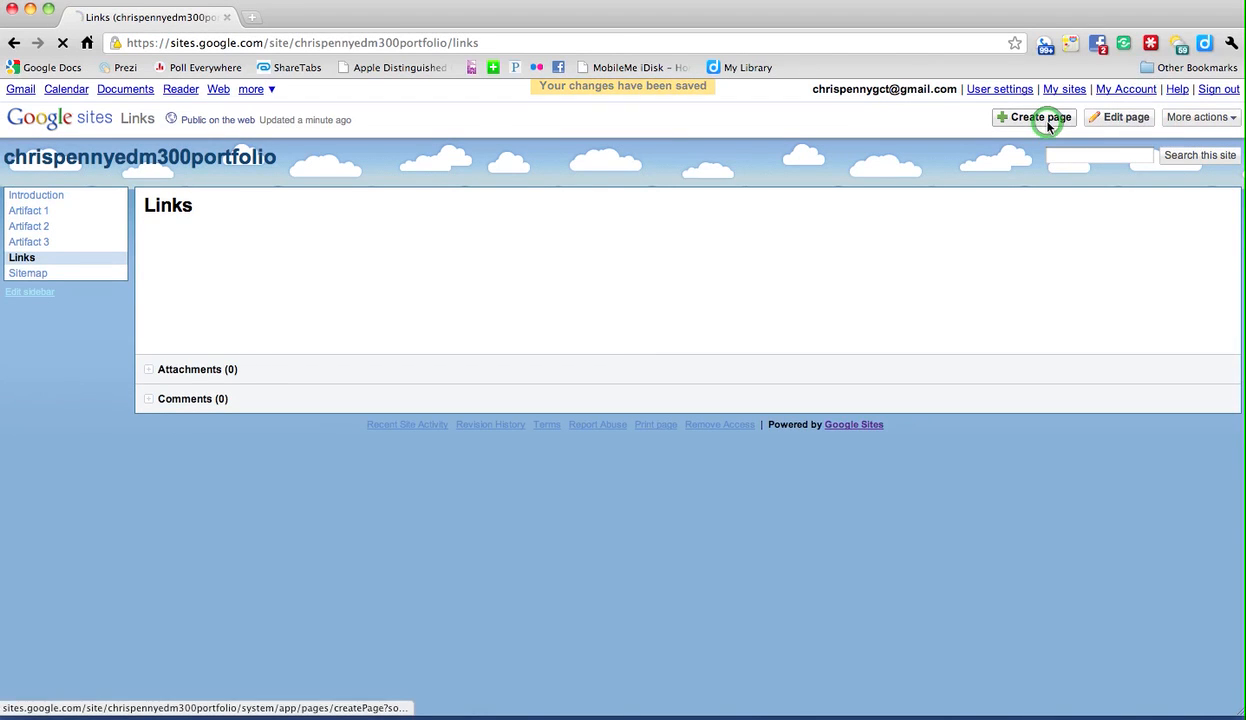
pyautogui.write('Final ')
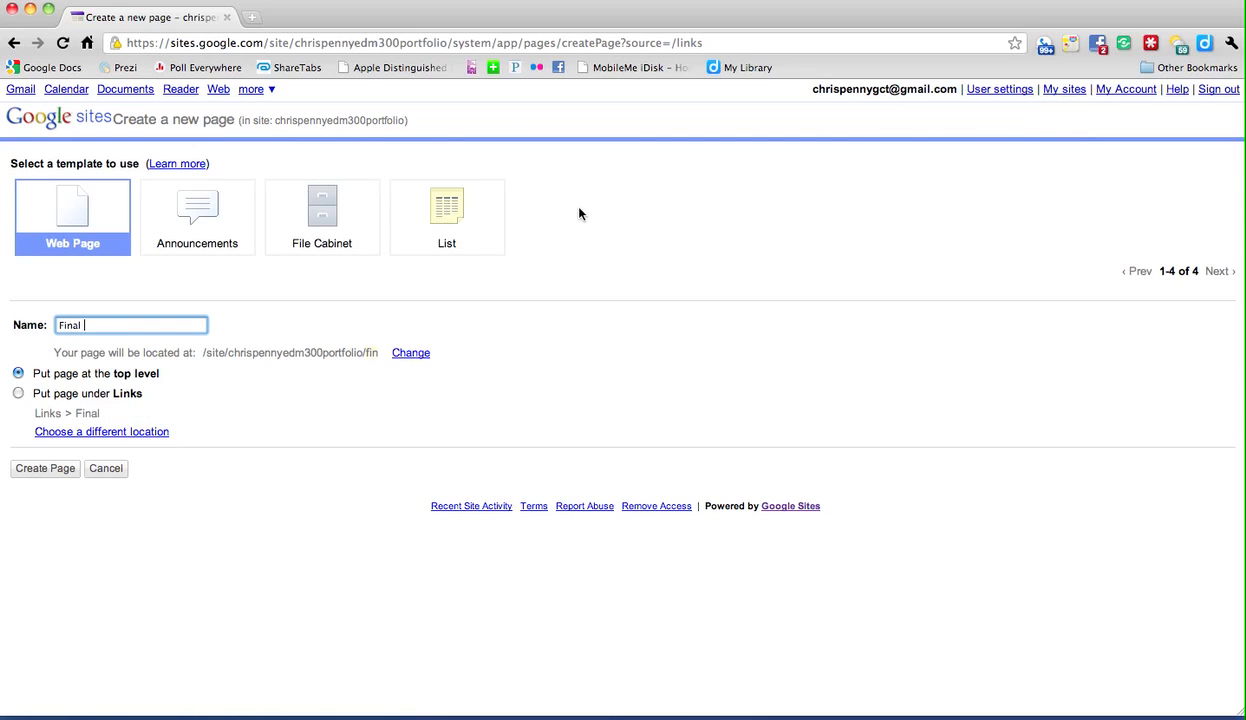
pyautogui.write('Reflectiv')
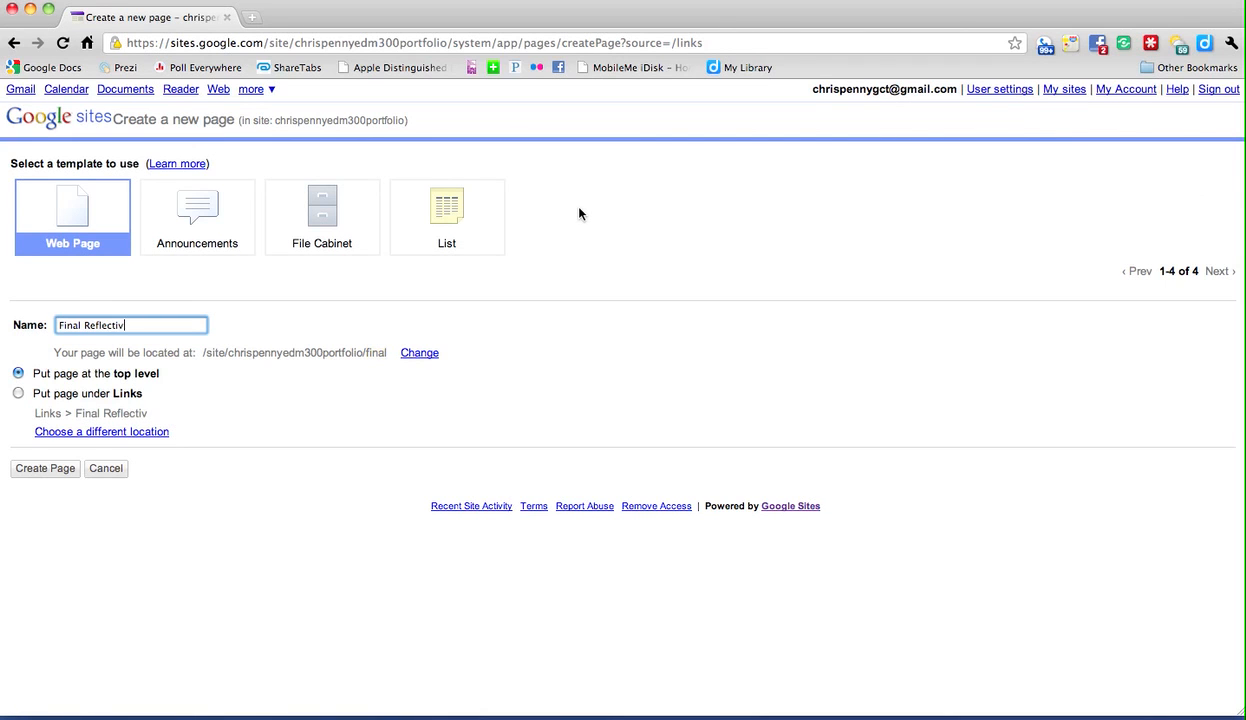
pyautogui.write('e Statemen')
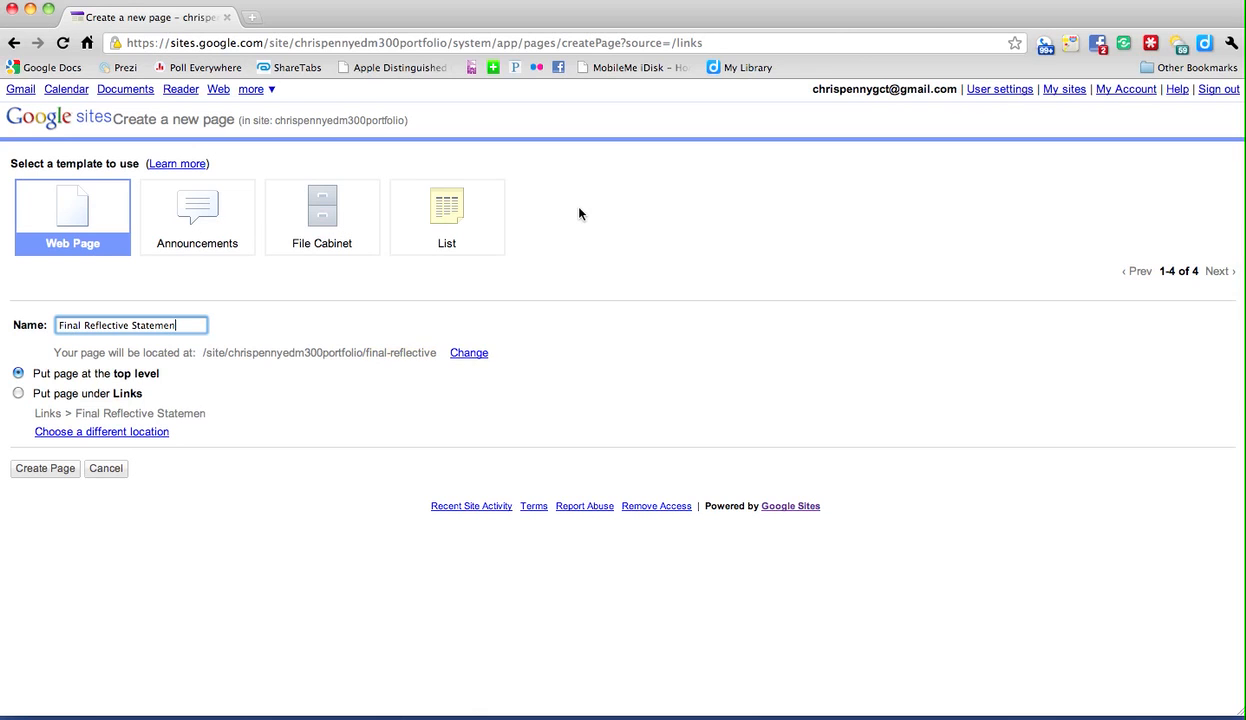
pyautogui.write('t')
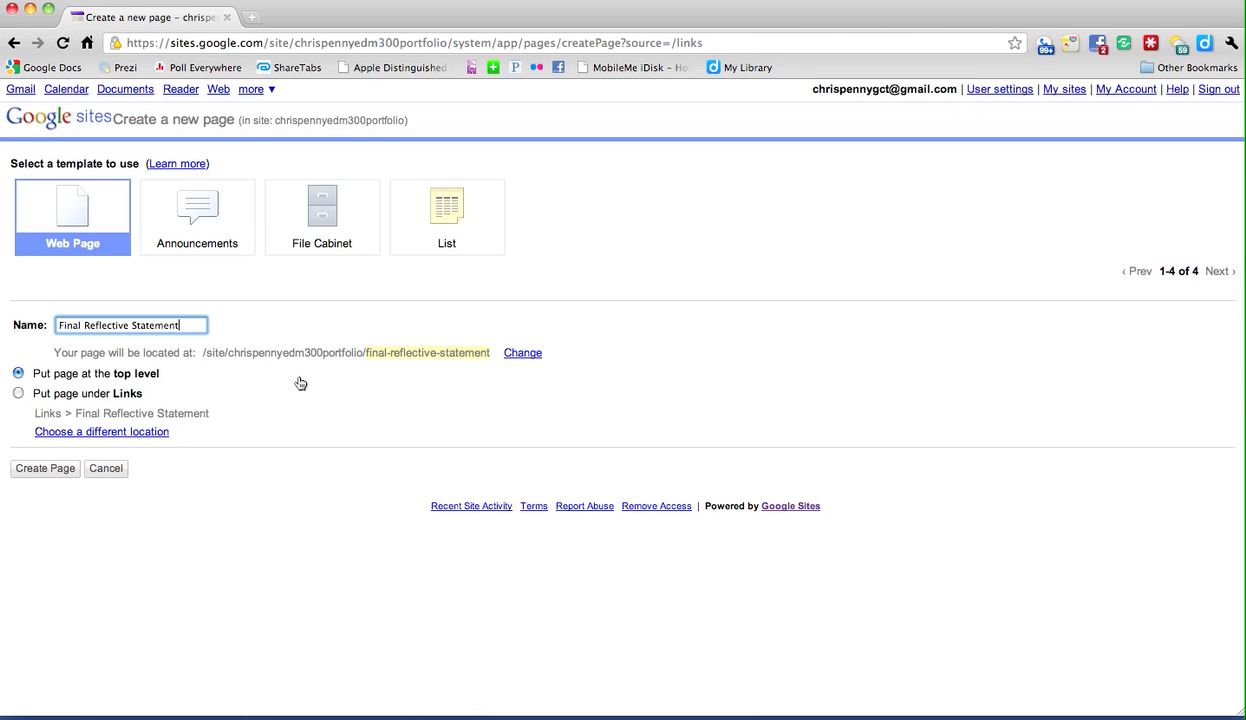
pyautogui.click(36, 467)
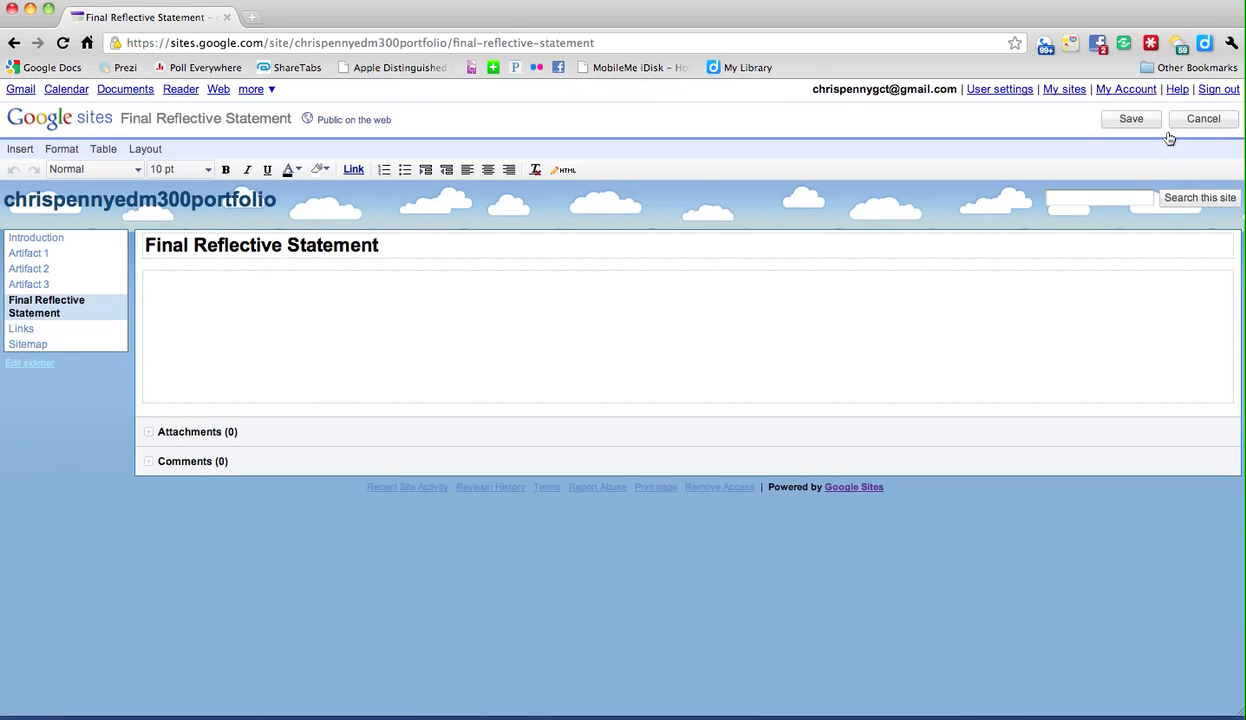
pyautogui.click(1128, 118)
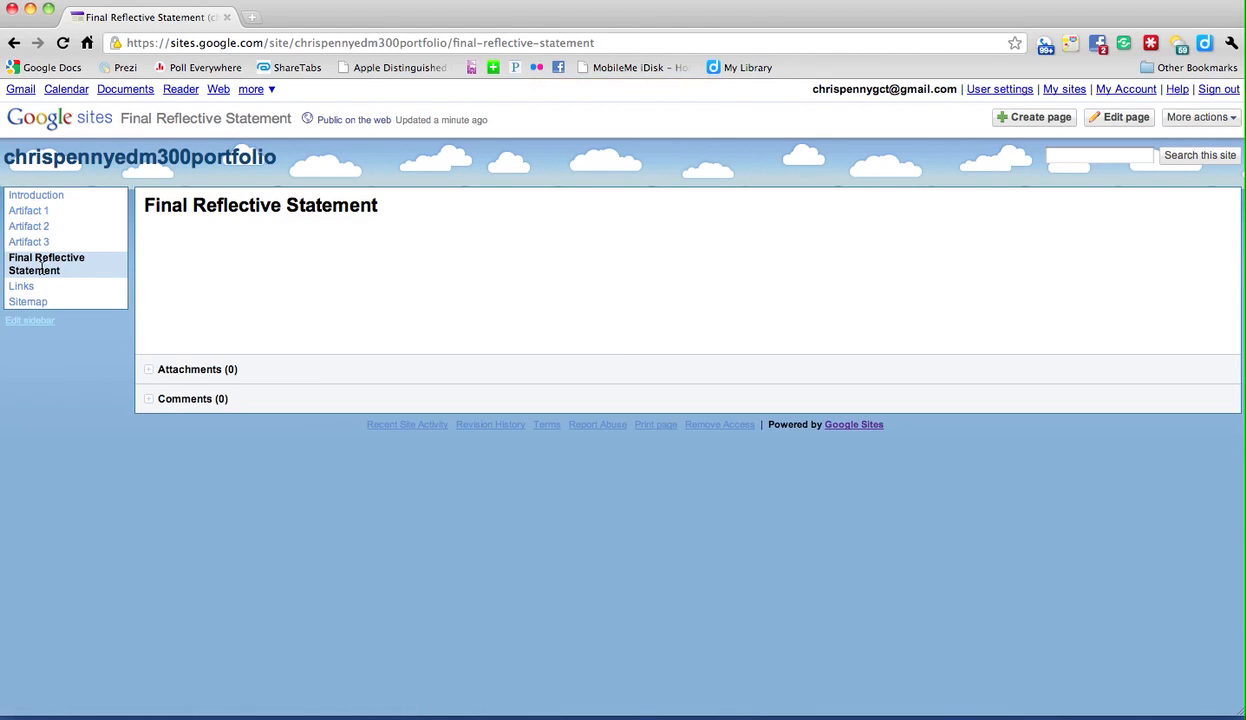
# Step: Trim the 'Final Reflective Statement' page title down to 'Reflection' and save
pyautogui.click(1120, 117)
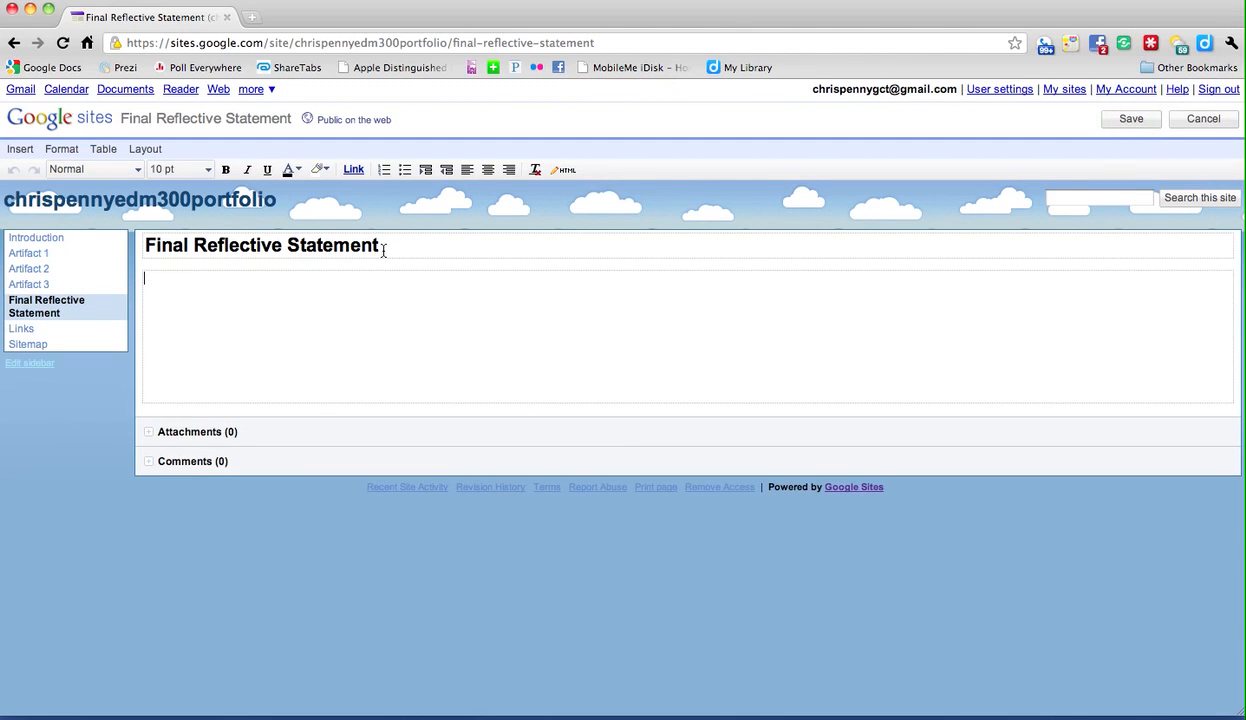
pyautogui.doubleClick(172, 248)
pyautogui.press('BackSpace')
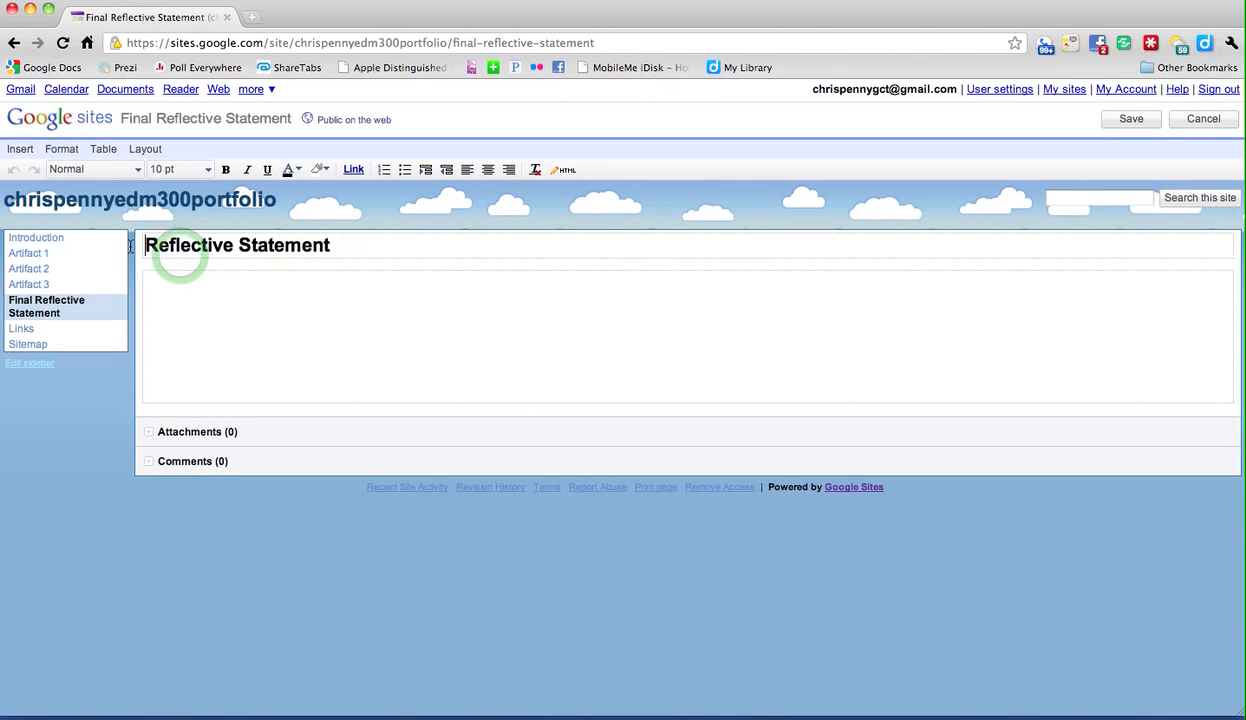
pyautogui.moveTo(342, 250); pyautogui.dragTo(145, 245)
pyautogui.click(196, 257)
pyautogui.press('End')
pyautogui.press('BackSpace')
pyautogui.press('BackSpace')
pyautogui.press('BackSpace')
pyautogui.press('BackSpace')
pyautogui.press('BackSpace')
pyautogui.press('BackSpace')
pyautogui.press('BackSpace')
pyautogui.press('BackSpace')
pyautogui.press('BackSpace')
pyautogui.press('BackSpace')
pyautogui.press('BackSpace')
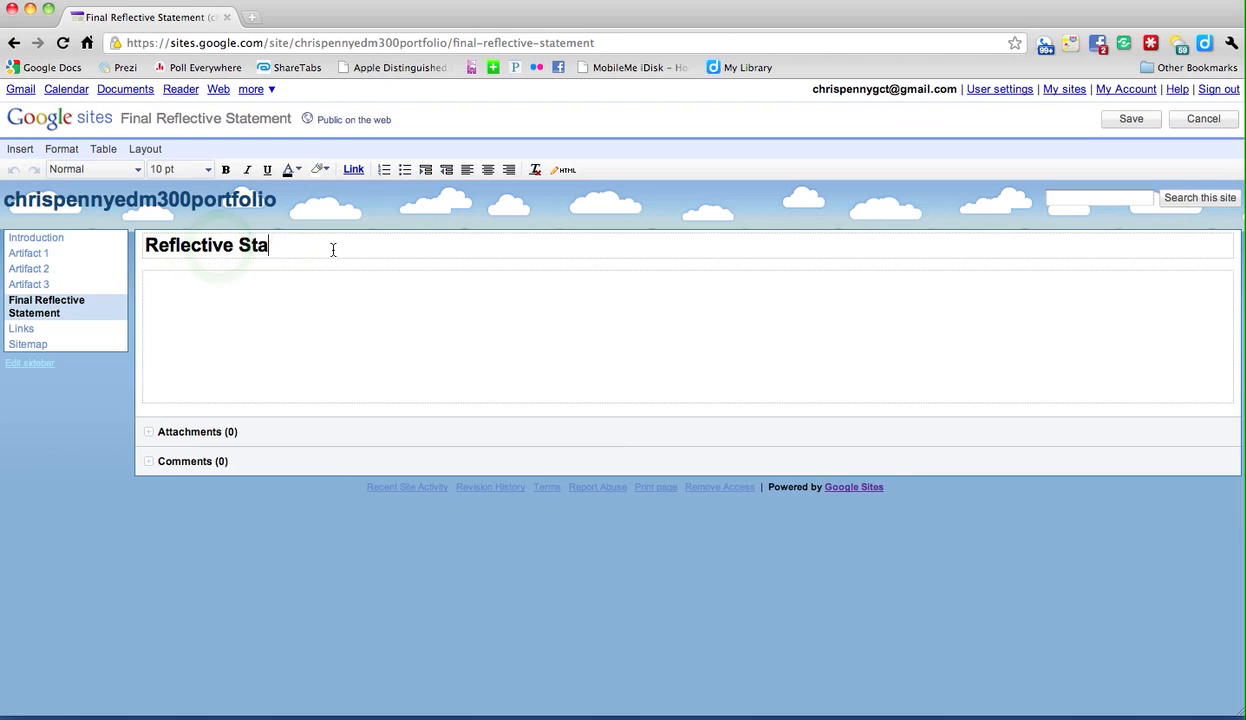
pyautogui.write('on')
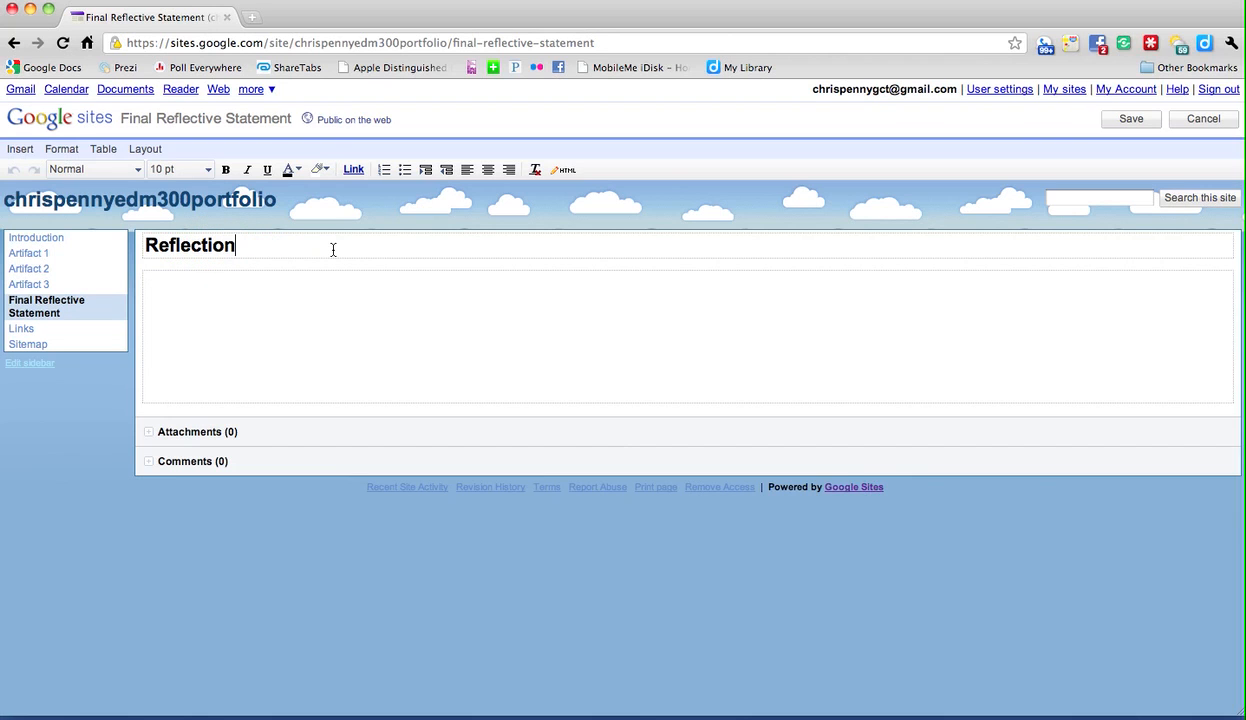
pyautogui.click(1128, 119)
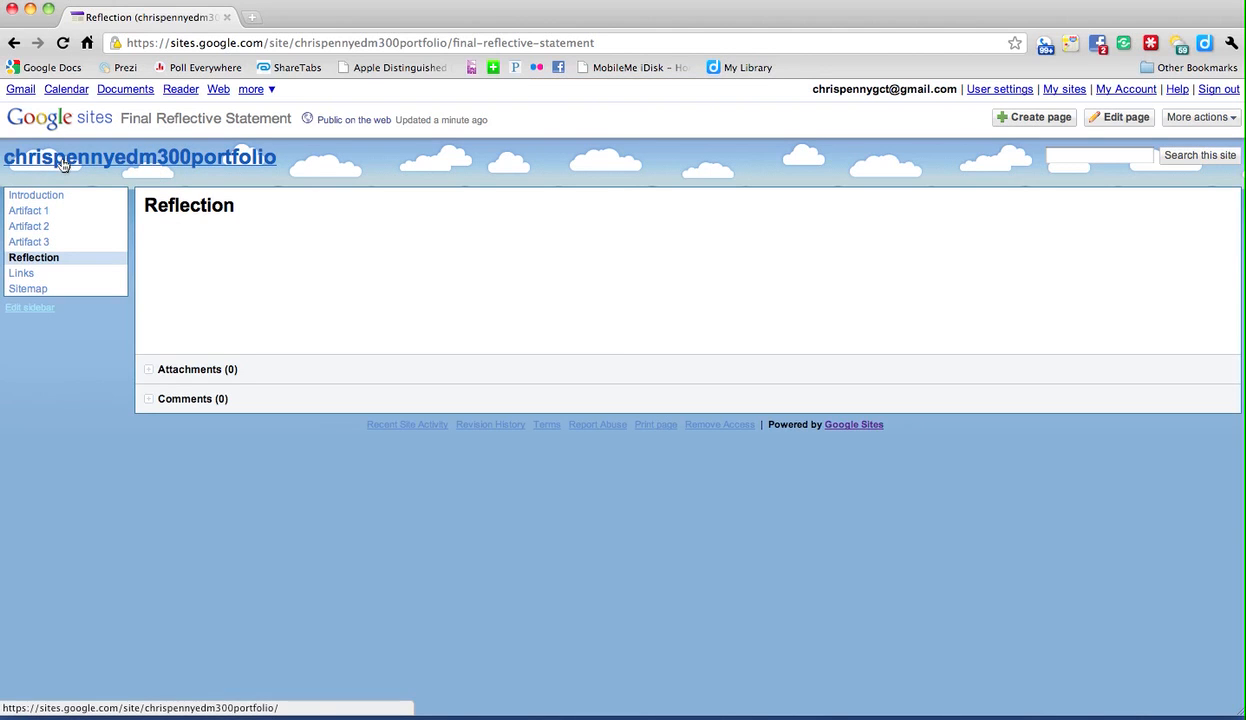
# Step: In Manage site > General, rename the site 'My Portfolio', hide the top-of-page site name, and save
pyautogui.click(1233, 118)
pyautogui.click(1122, 358)
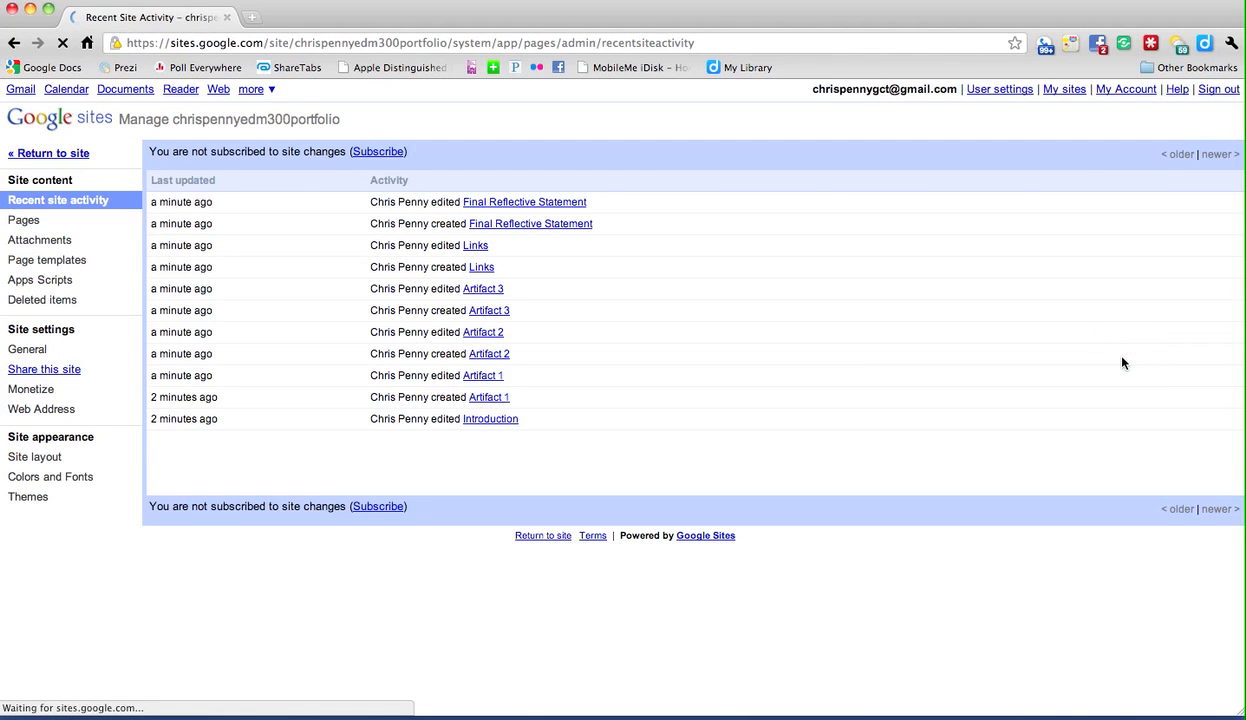
pyautogui.click(25, 350)
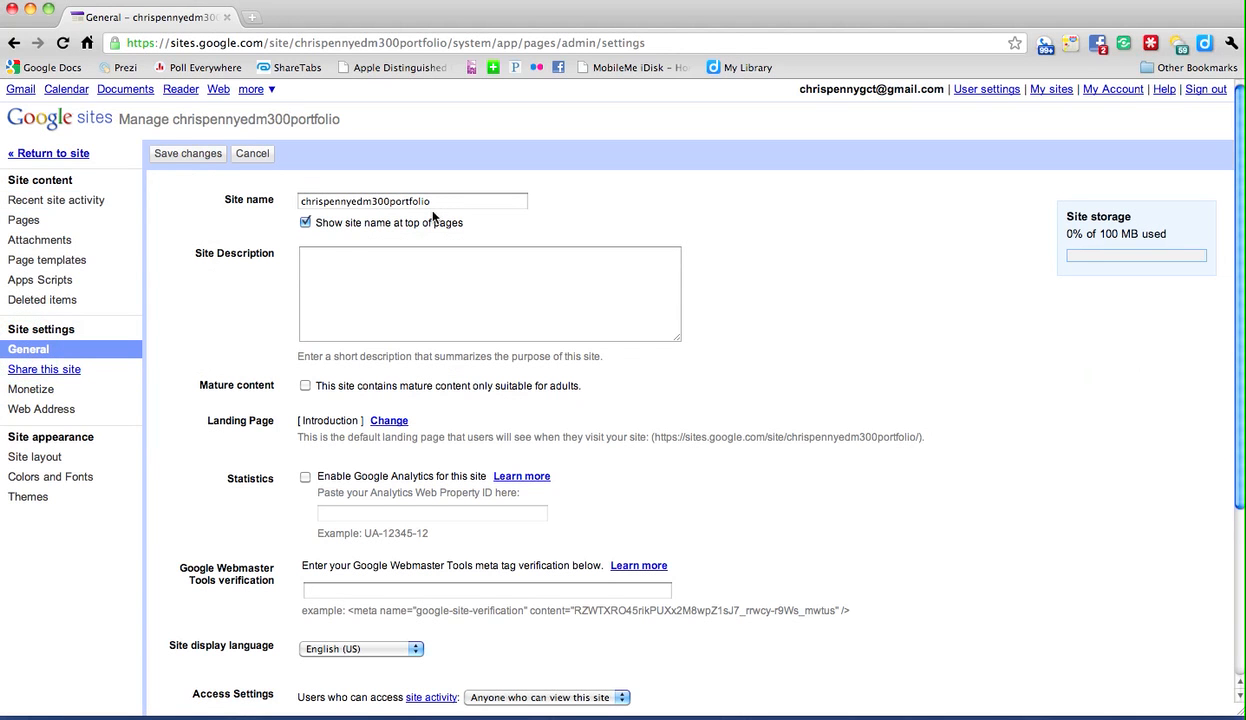
pyautogui.click(305, 224)
pyautogui.moveTo(444, 201); pyautogui.dragTo(268, 197)
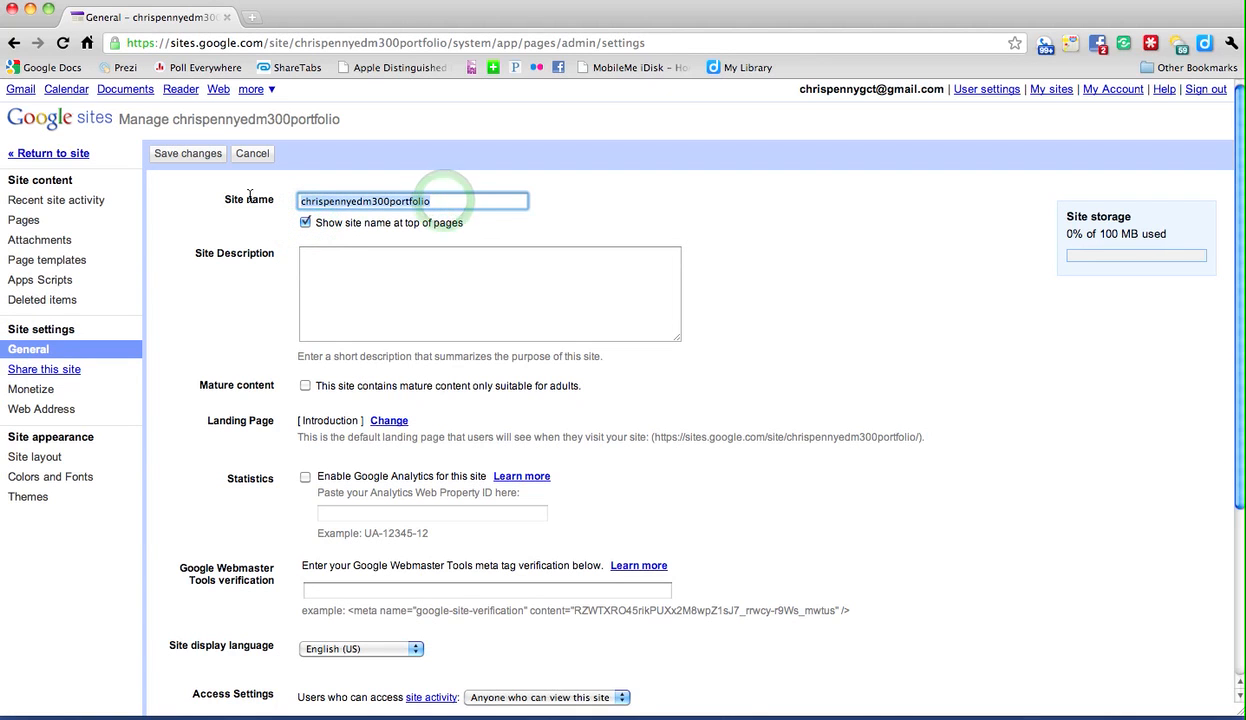
pyautogui.write('My Portfolio')
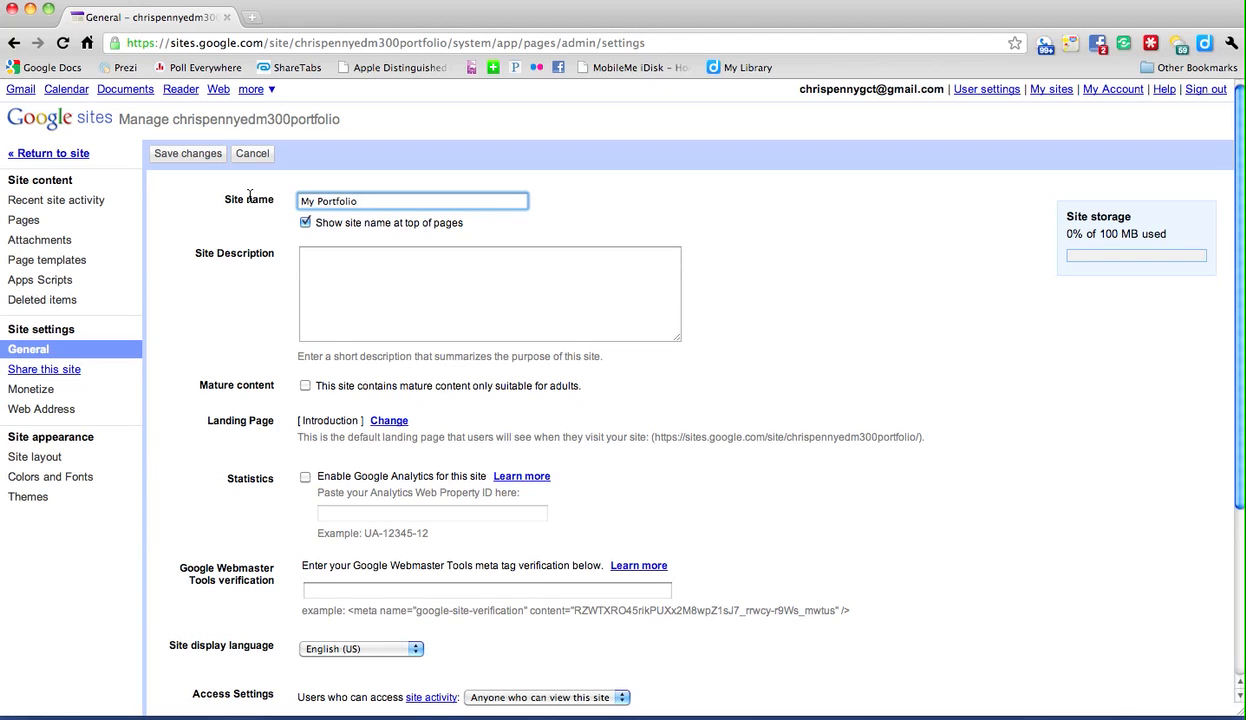
pyautogui.click(305, 223)
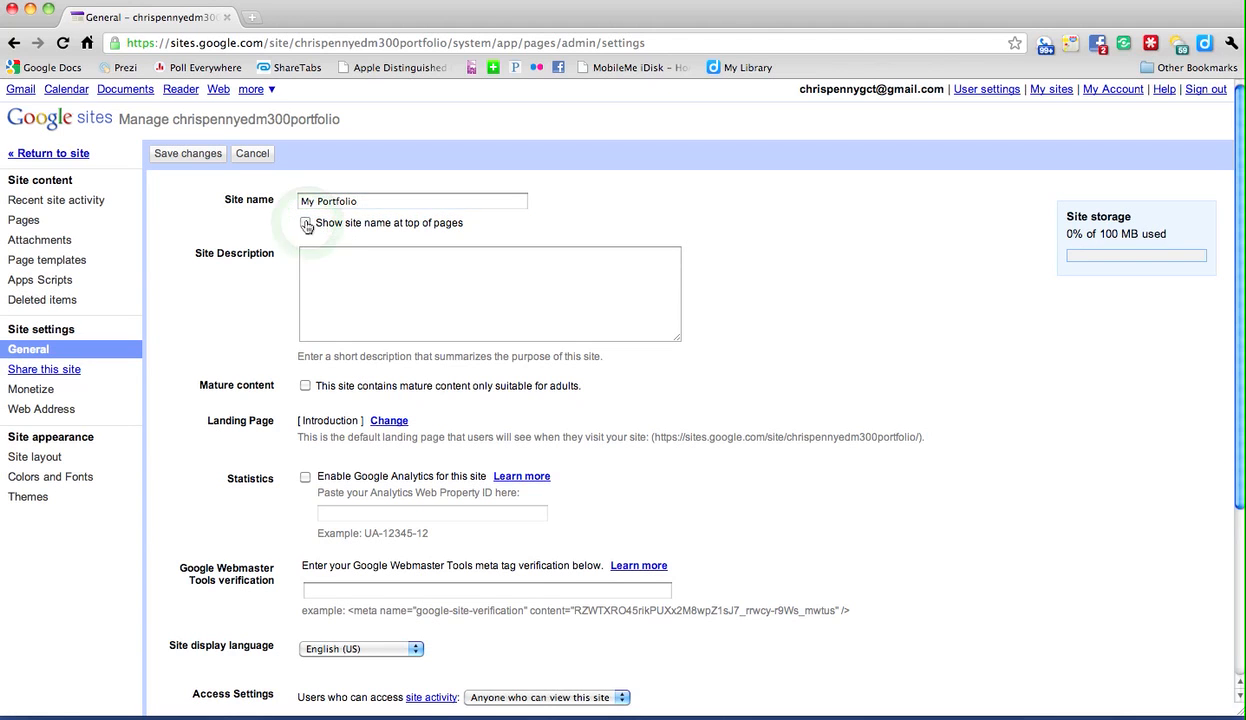
pyautogui.click(200, 156)
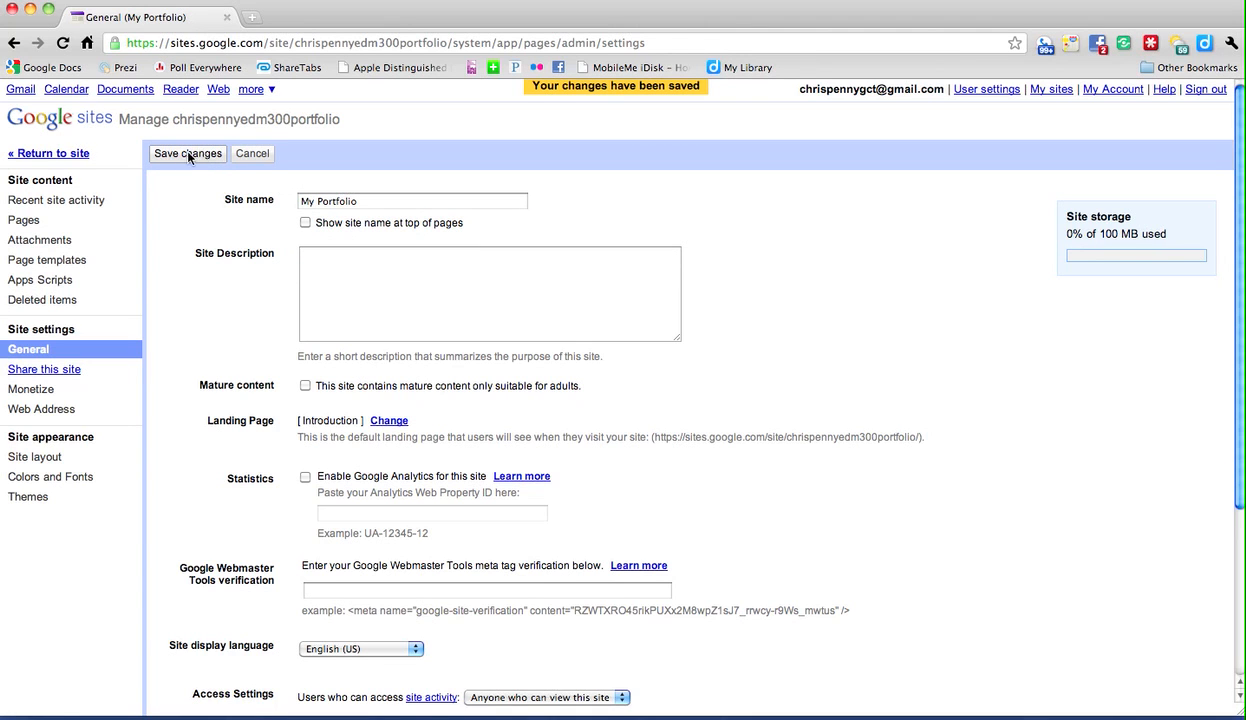
pyautogui.click(50, 155)
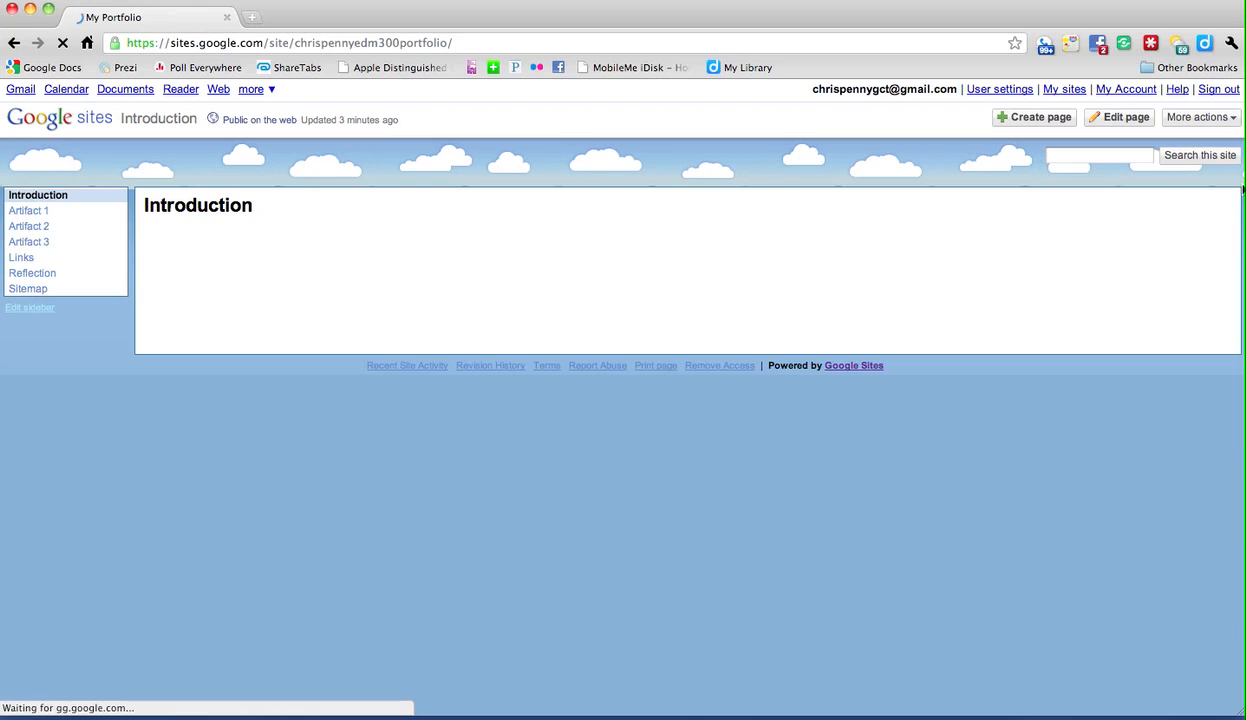
# Step: Turn off 'Automatically organize my navigation' in the Site layout navigation settings
pyautogui.click(1203, 119)
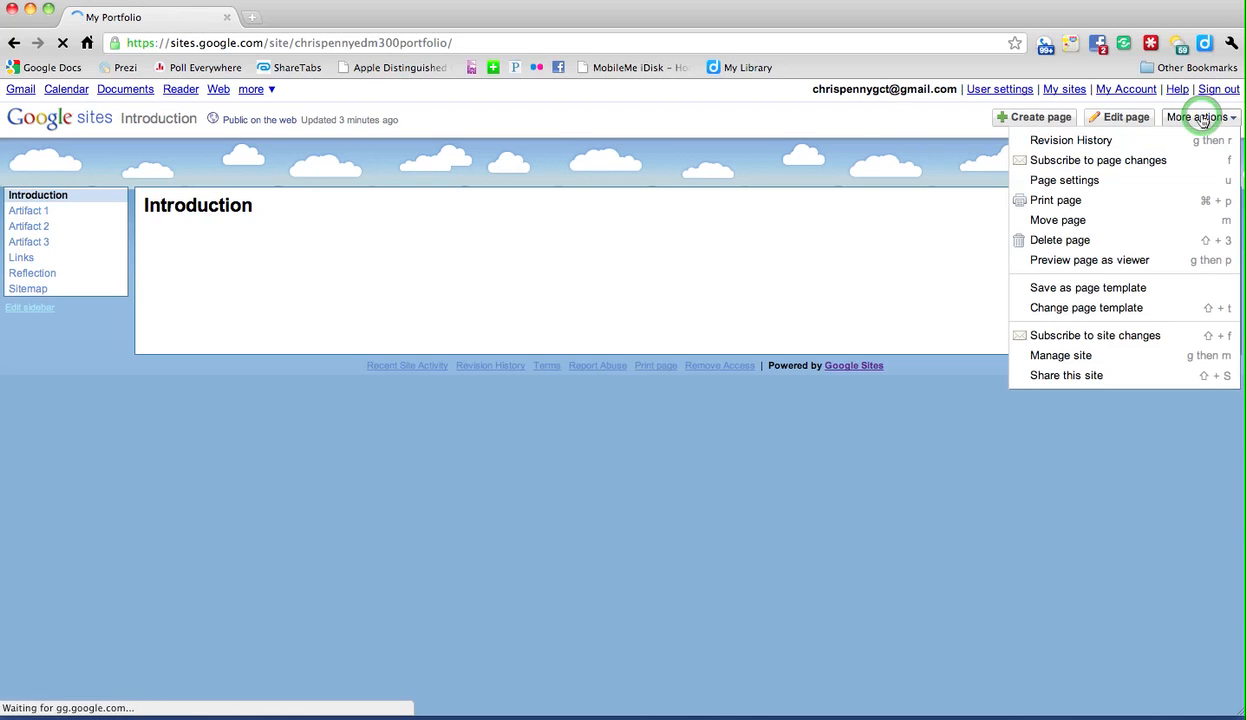
pyautogui.click(1100, 357)
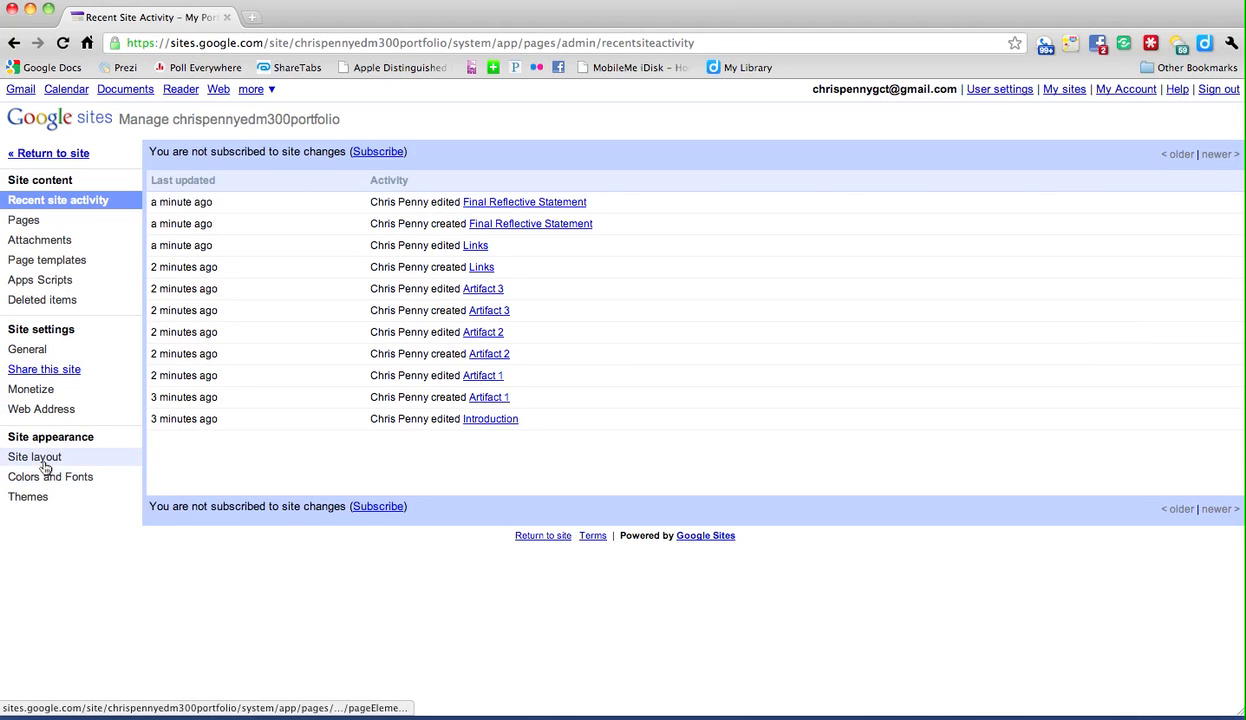
pyautogui.click(43, 458)
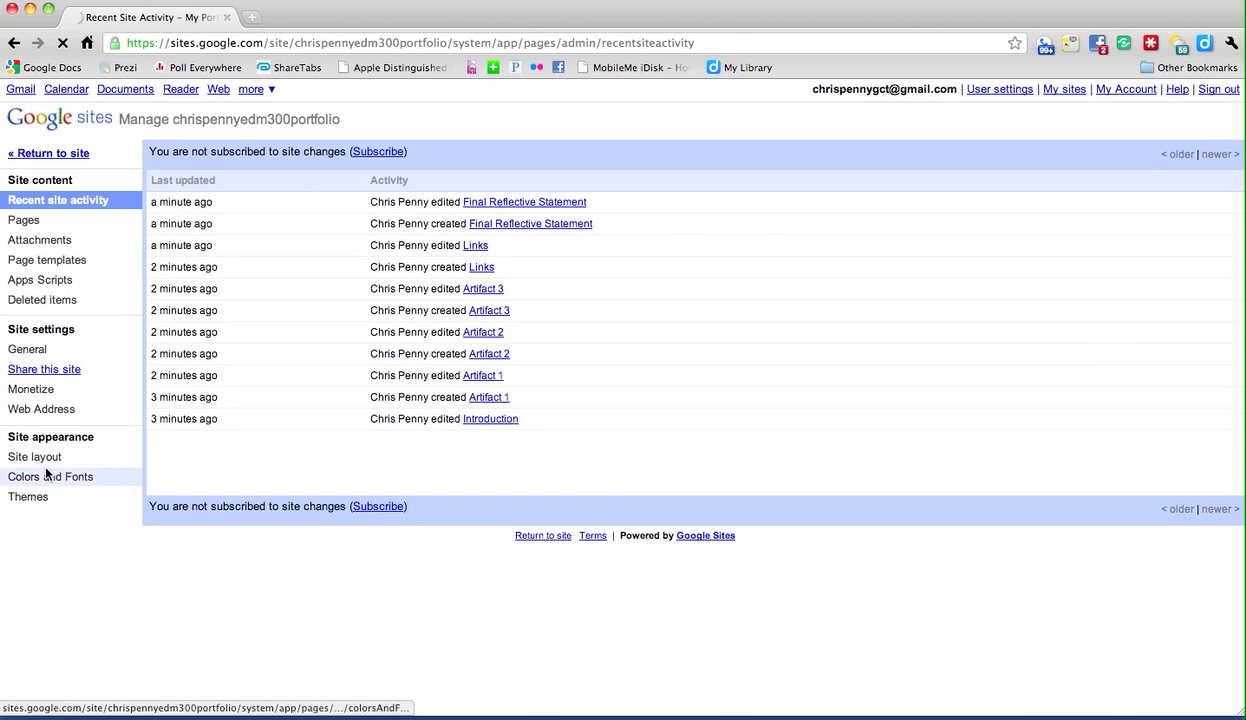
pyautogui.click(180, 385)
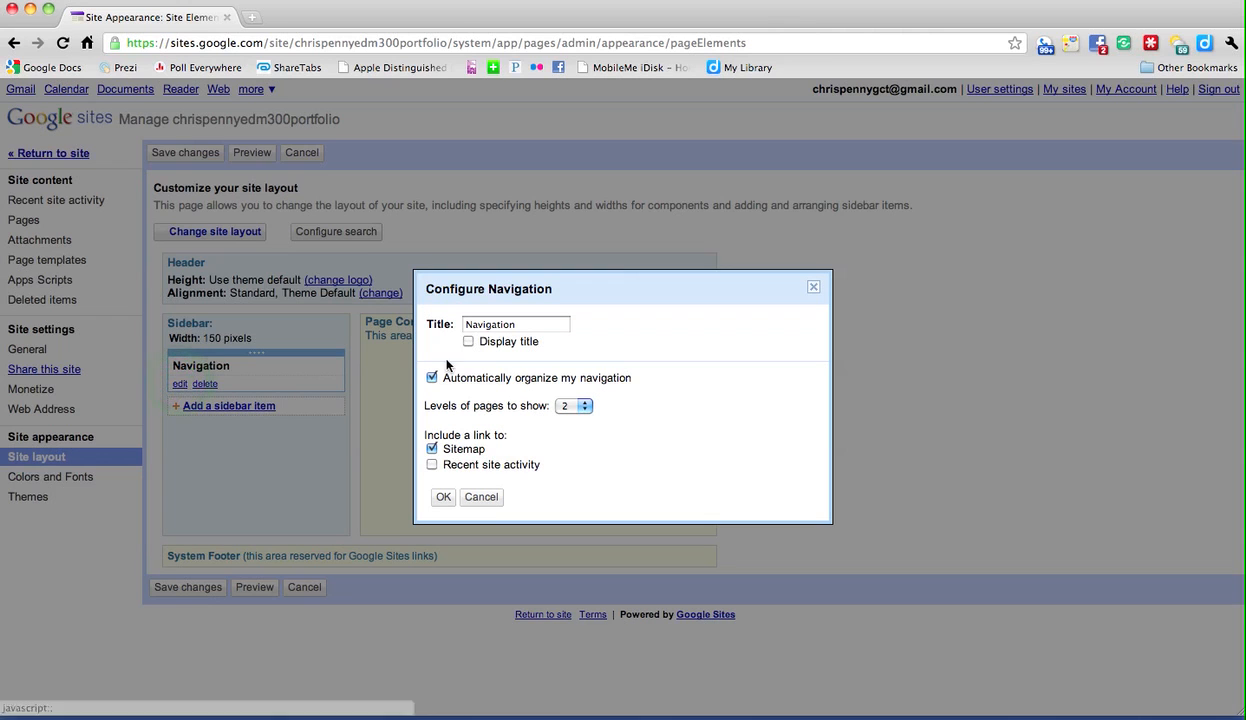
pyautogui.click(470, 346)
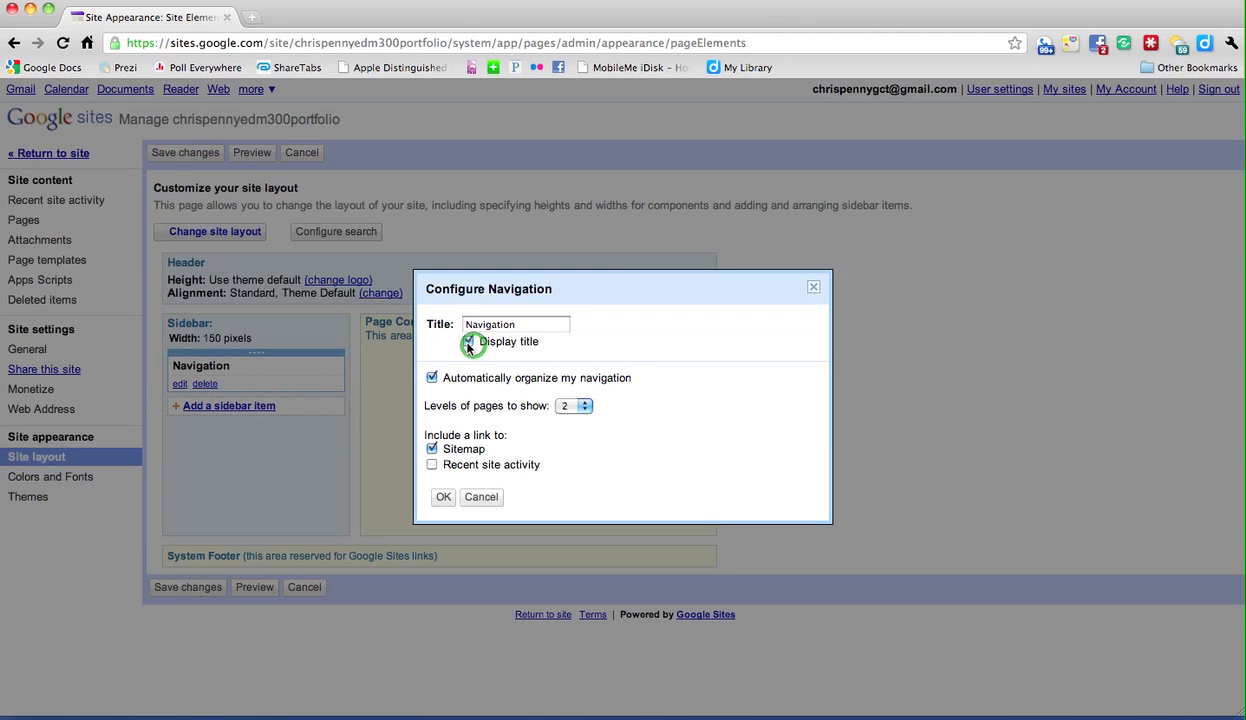
pyautogui.click(432, 378)
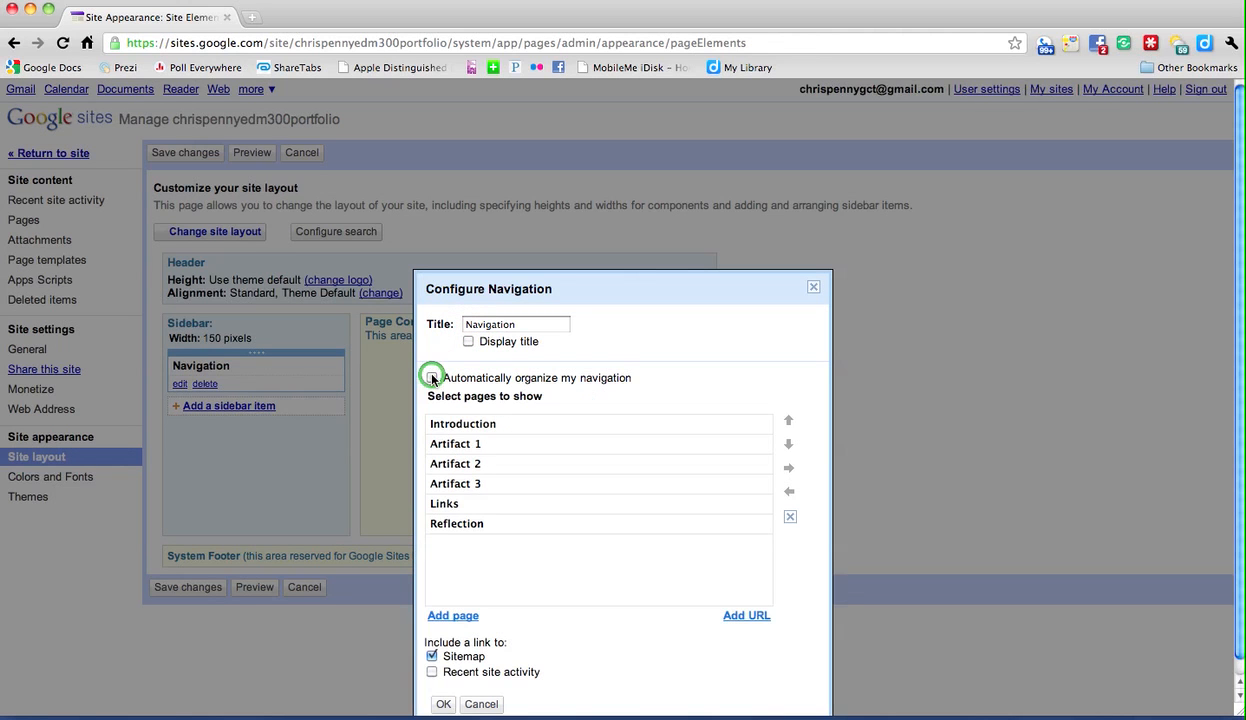
pyautogui.scroll(-1, 668, 417)
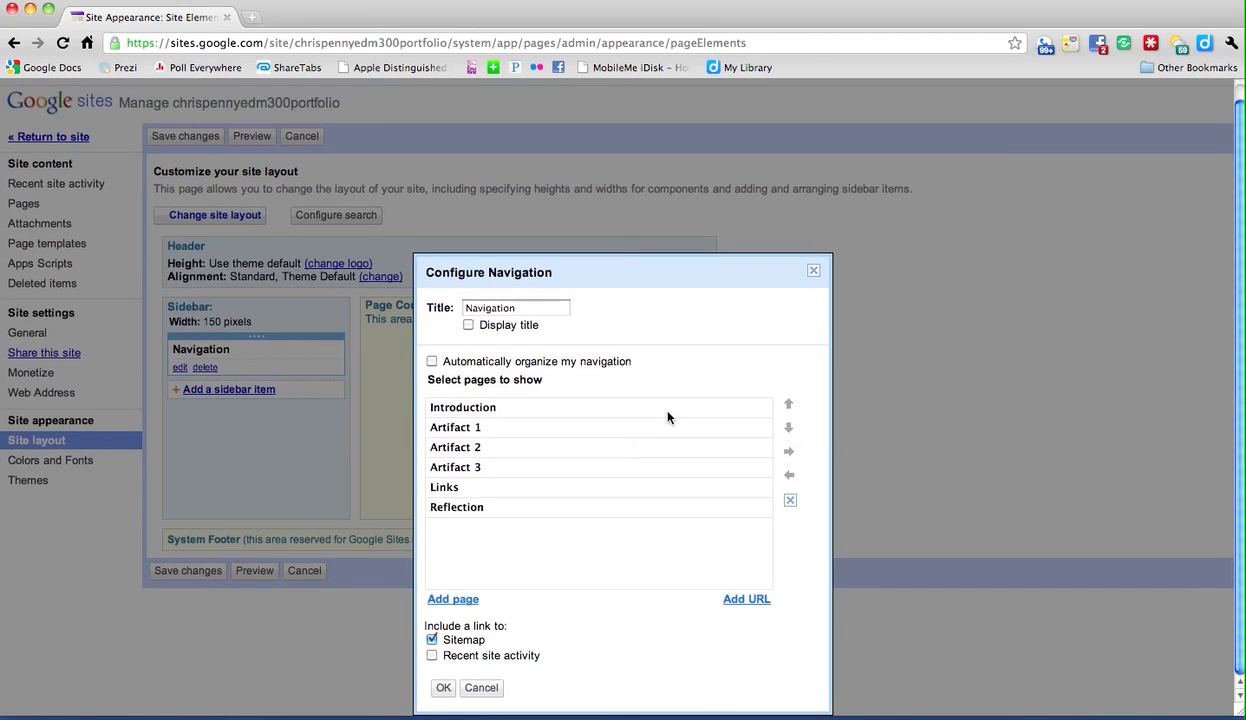
# Step: Keep Introduction first in the navigation list, remove the Sitemap link, and confirm
pyautogui.click(500, 406)
pyautogui.click(788, 428)
pyautogui.click(788, 428)
pyautogui.click(788, 428)
pyautogui.click(789, 404)
pyautogui.click(790, 404)
pyautogui.click(790, 404)
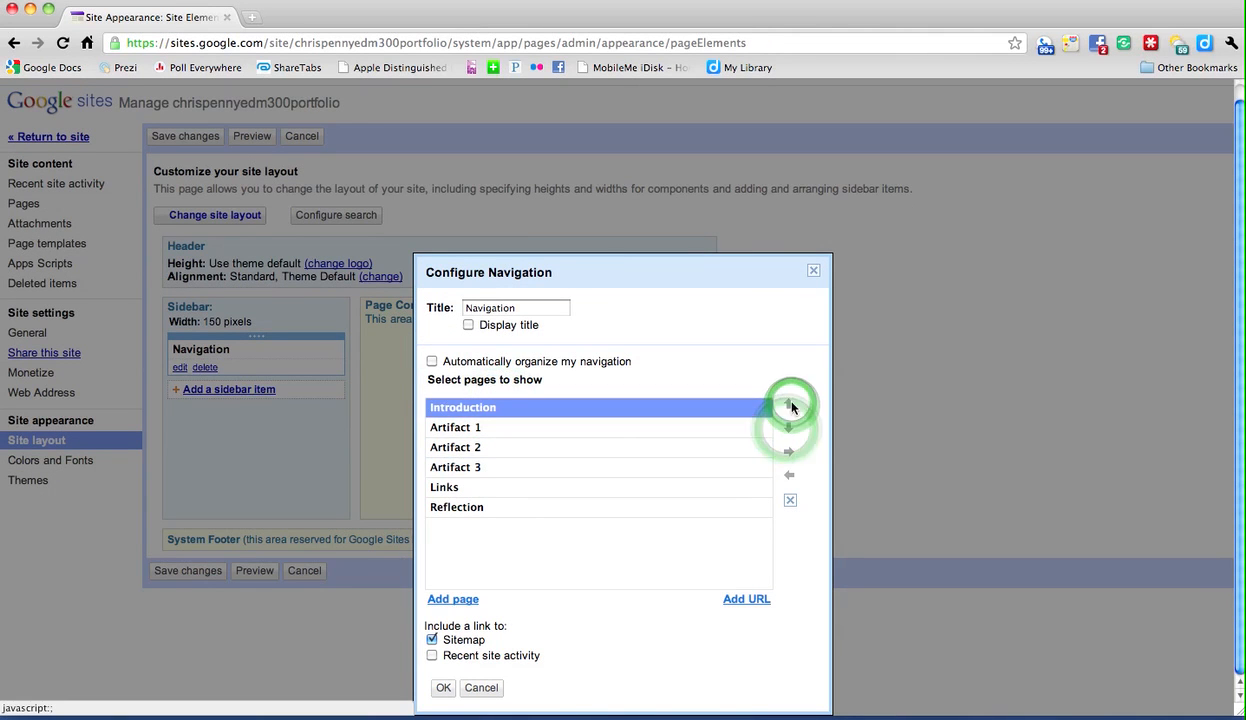
pyautogui.click(432, 641)
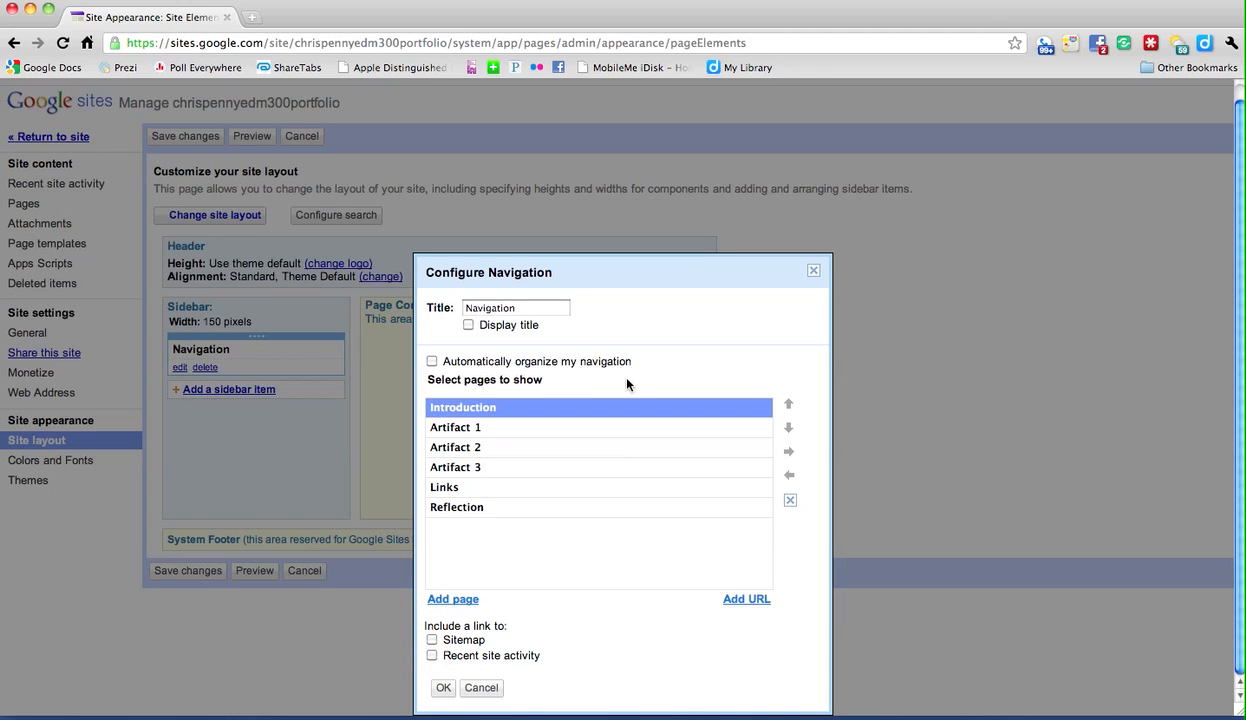
pyautogui.moveTo(665, 278); pyautogui.dragTo(667, 162)
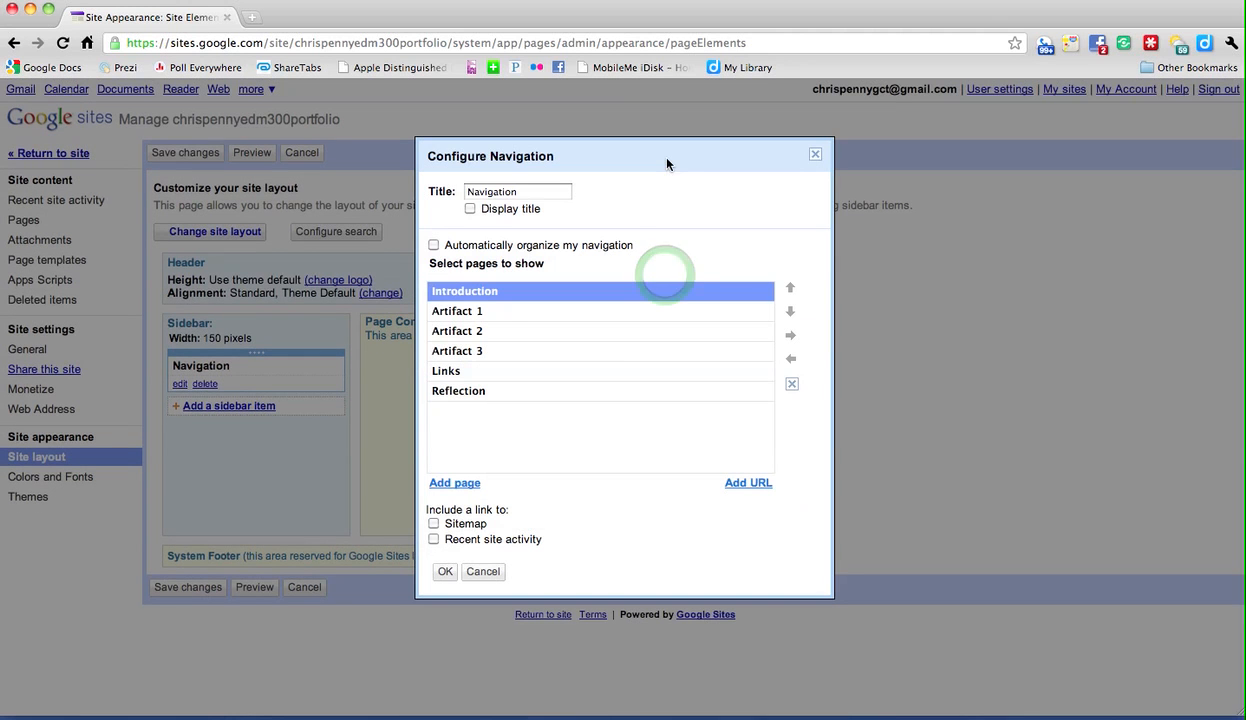
pyautogui.click(441, 573)
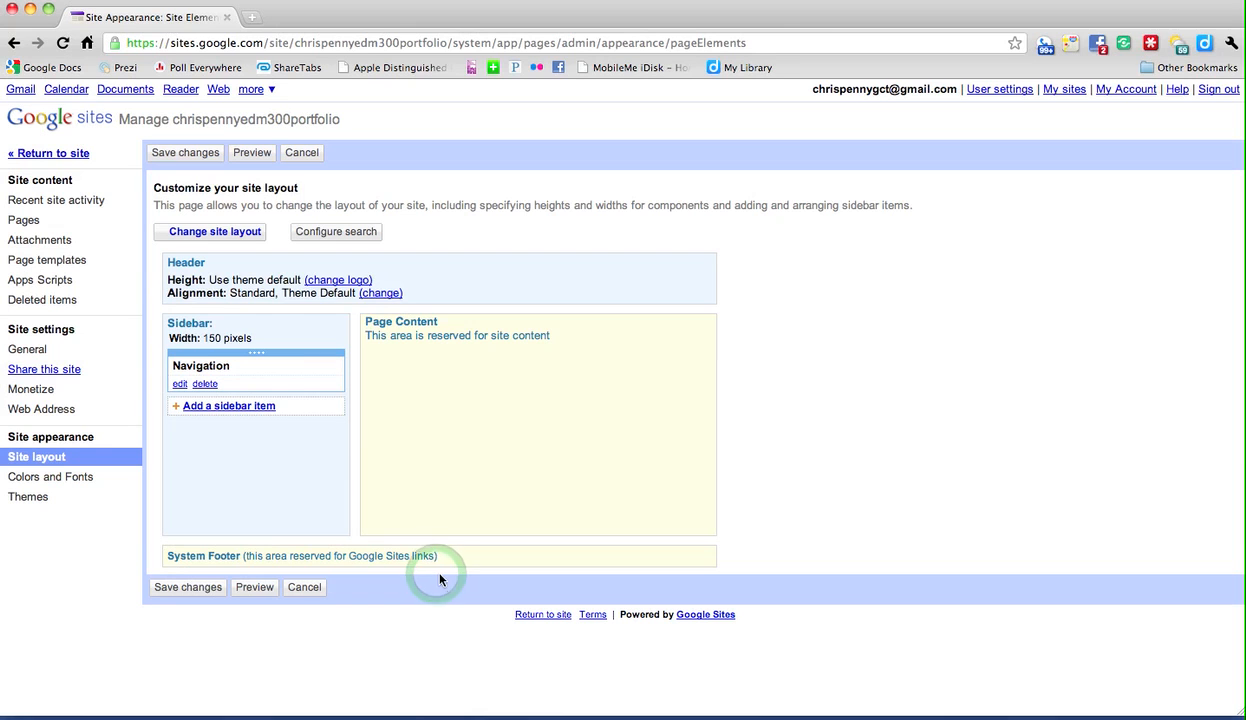
# Step: Save the six-page sidebar layout without Sitemap and return to the site's Introduction page
pyautogui.click(64, 155)
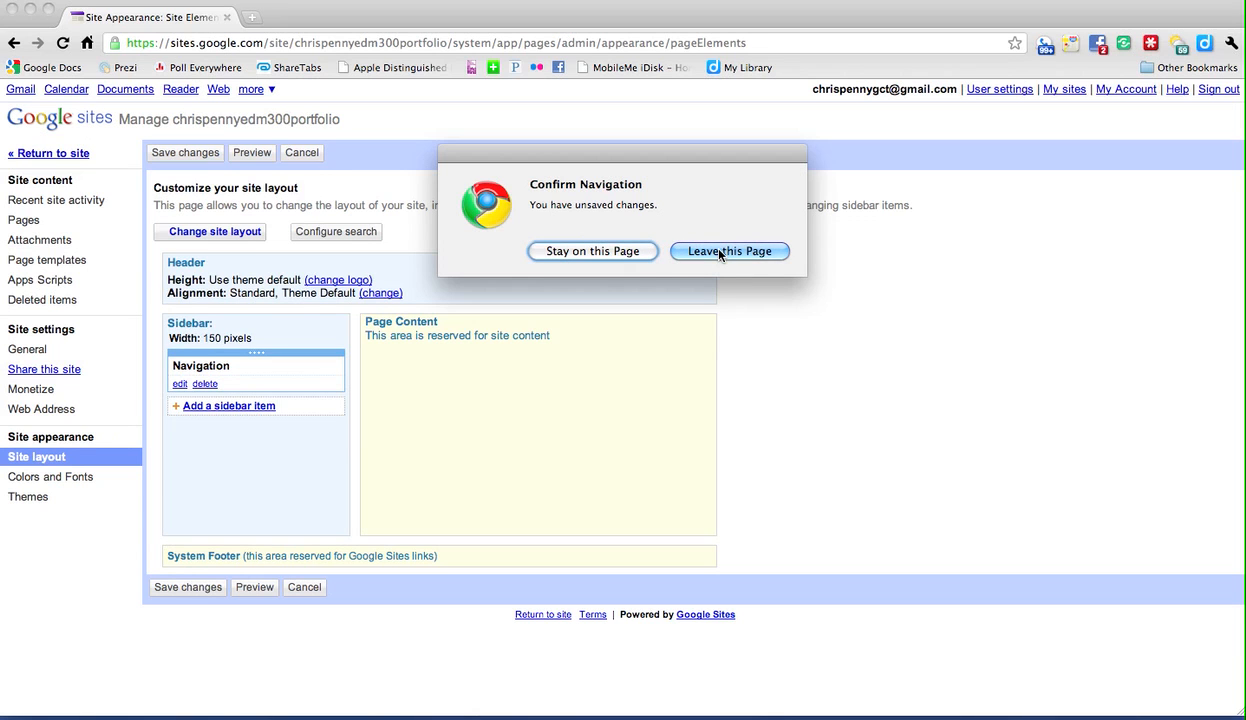
pyautogui.click(634, 251)
pyautogui.click(185, 152)
pyautogui.click(55, 154)
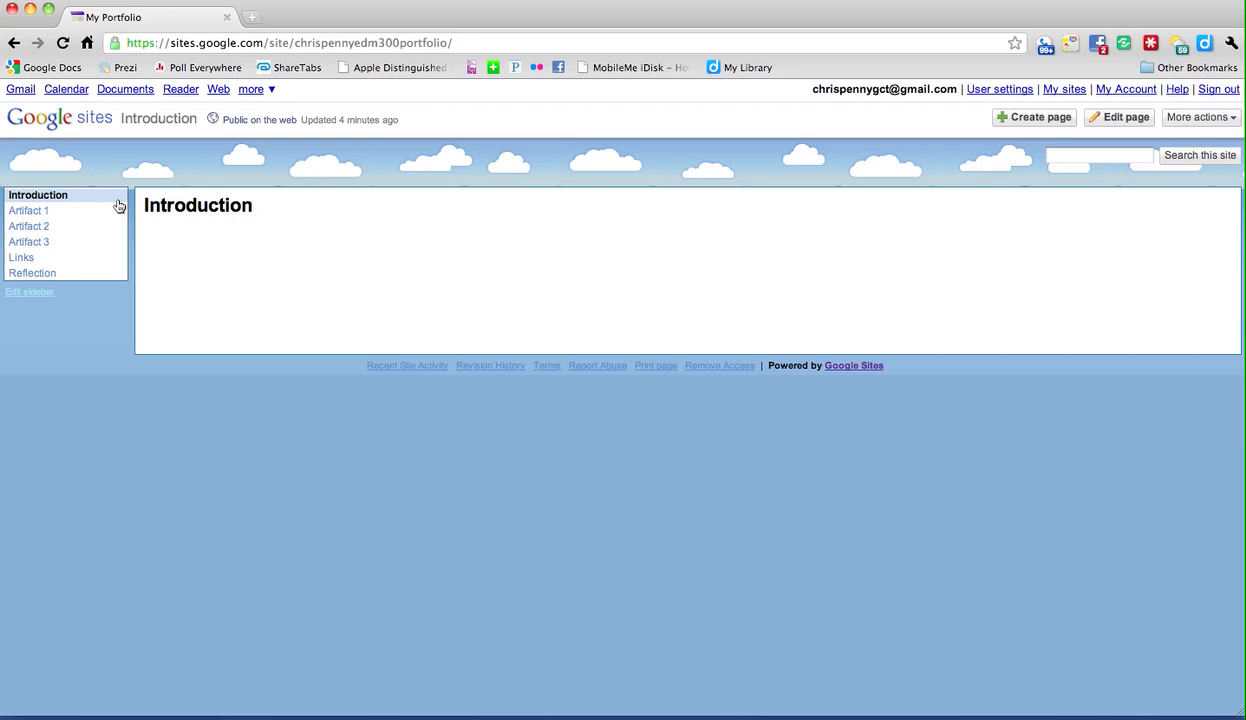
# Step: Edit the Artifact 1 page, entering What?, So What? and Now What? on separate lines
pyautogui.click(32, 212)
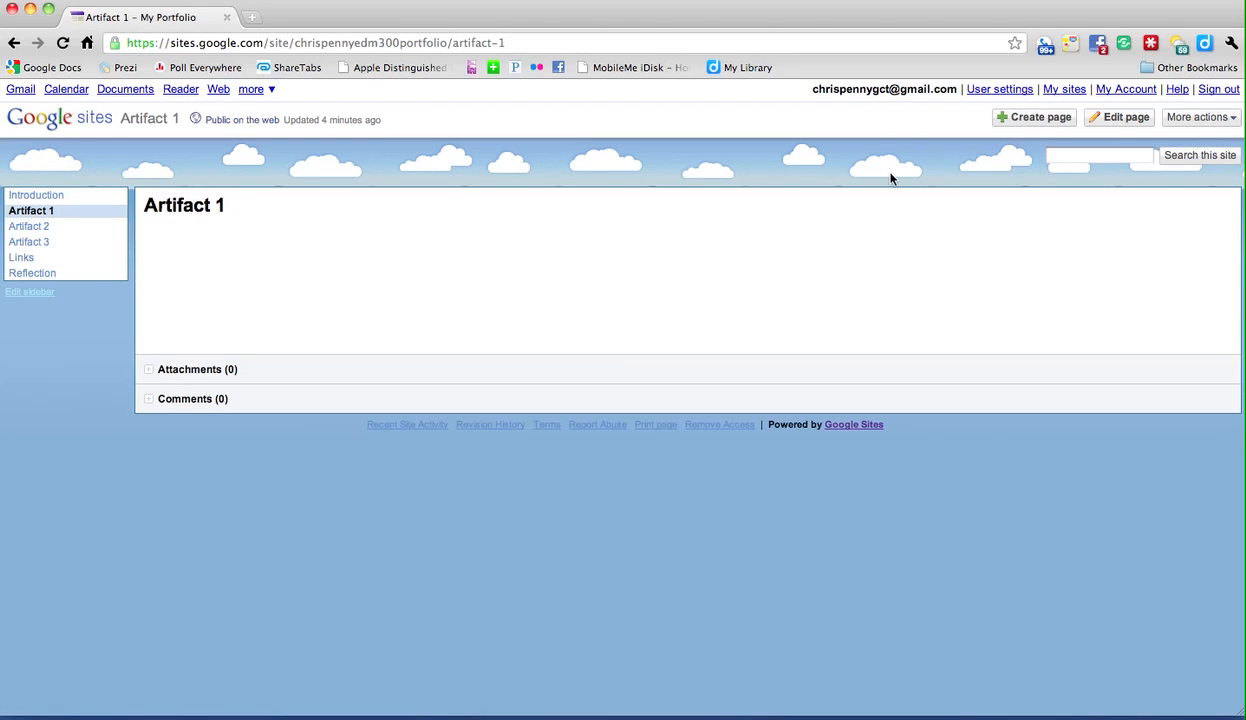
pyautogui.click(1138, 124)
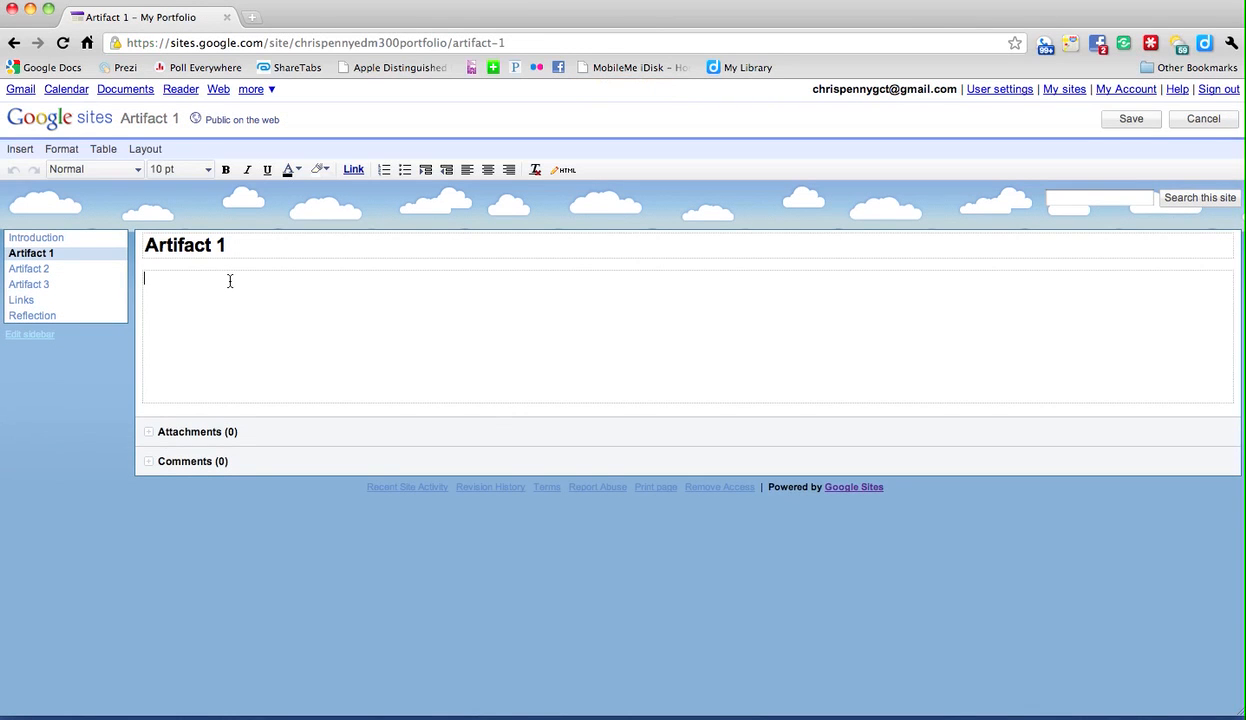
pyautogui.write('What?')
pyautogui.press('Return')
pyautogui.write('So What?')
pyautogui.press('Return')
pyautogui.write('Now')
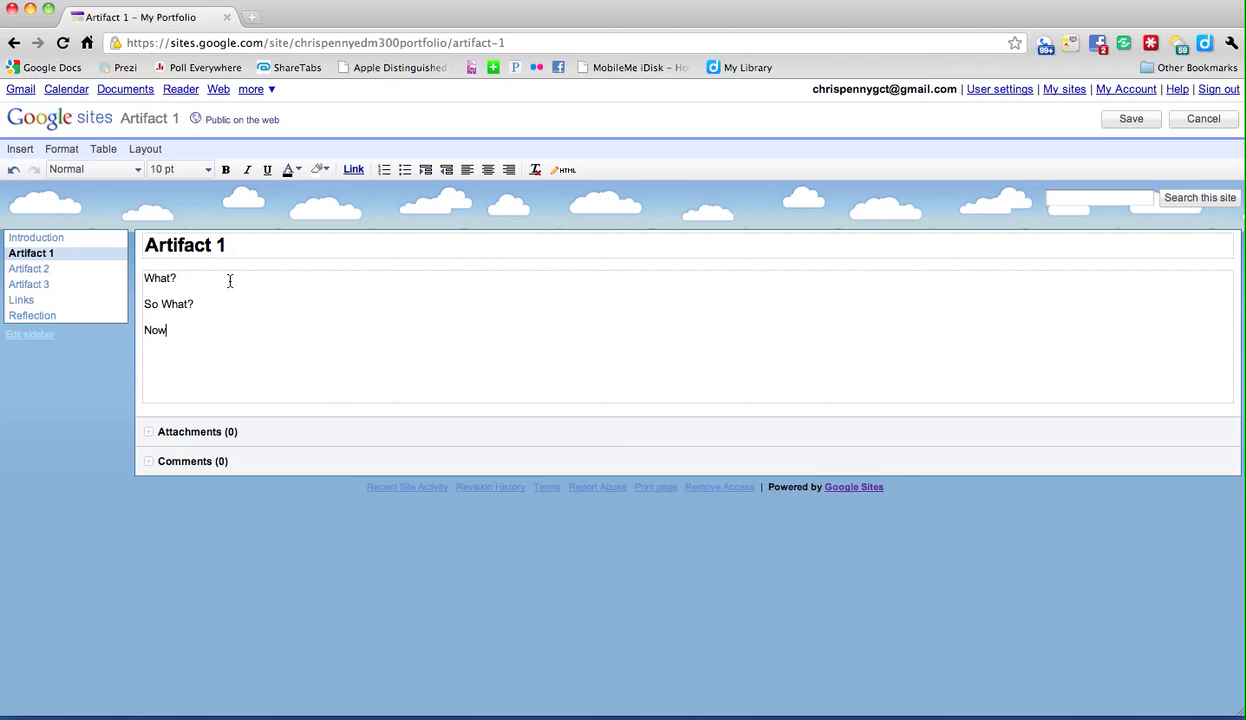
pyautogui.write(' What?')
# Step: Check the end of each prompt line, then save the Artifact 1 page
pyautogui.click(233, 275)
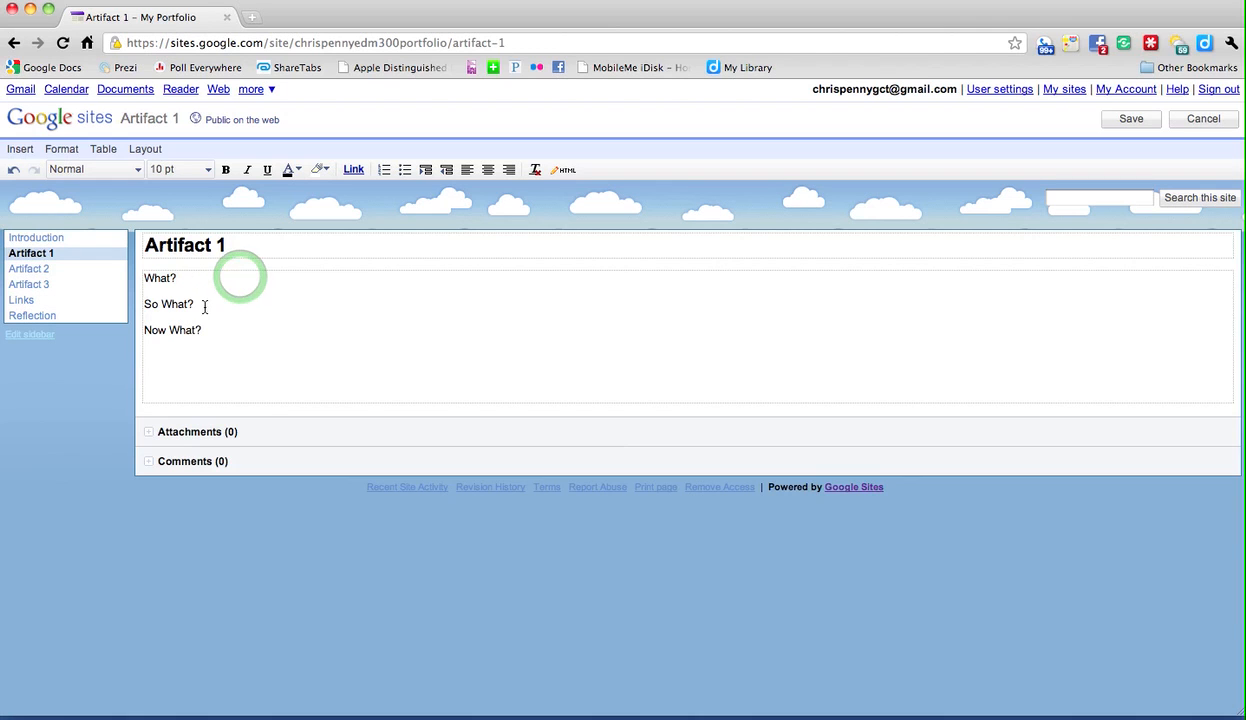
pyautogui.click(206, 307)
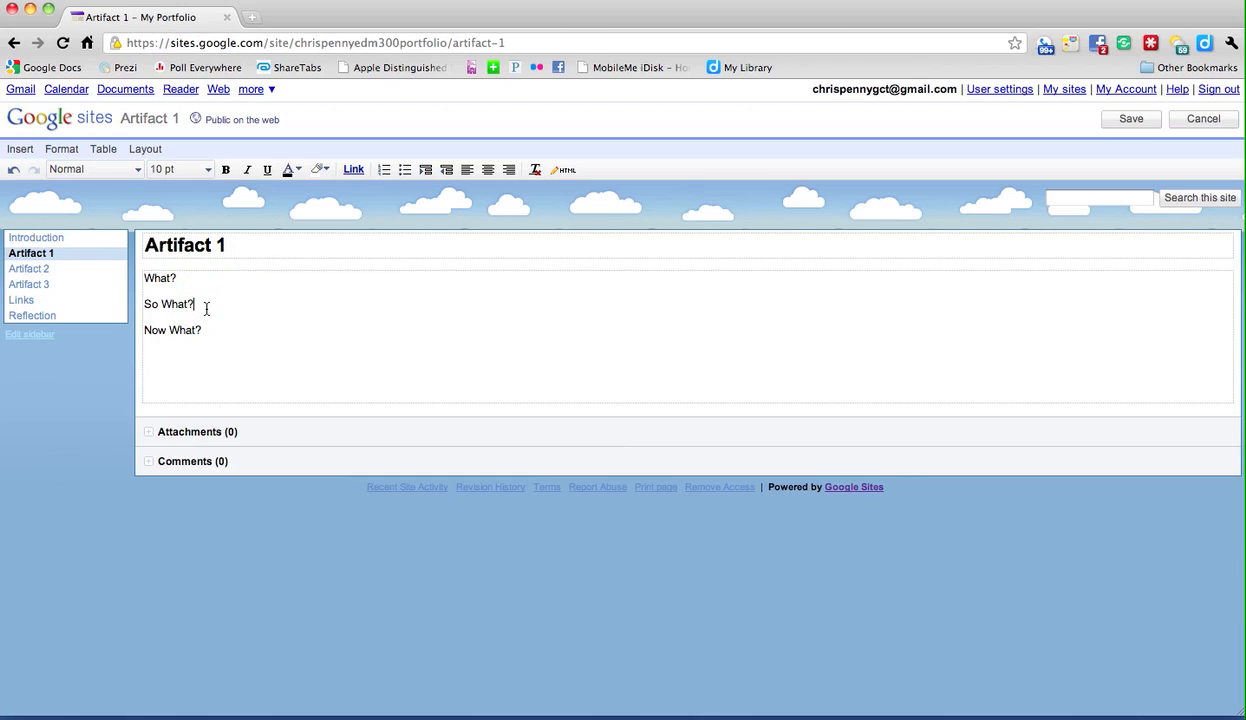
pyautogui.click(209, 332)
pyautogui.click(1146, 120)
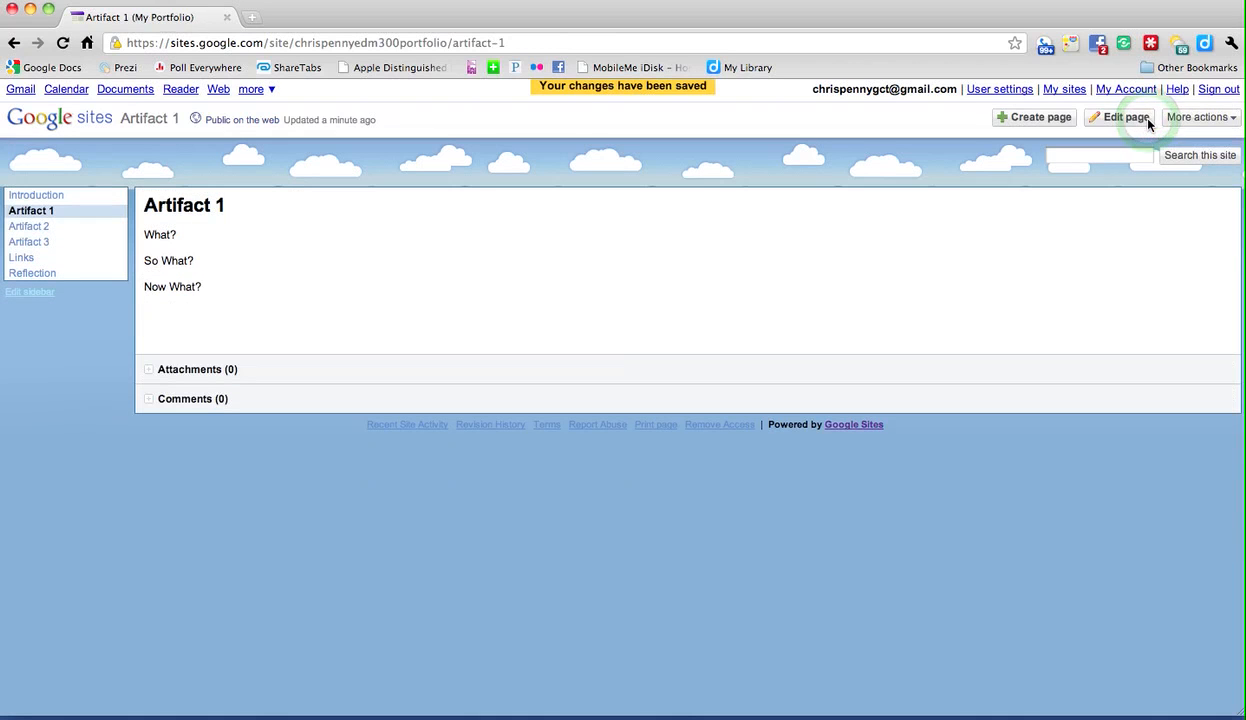